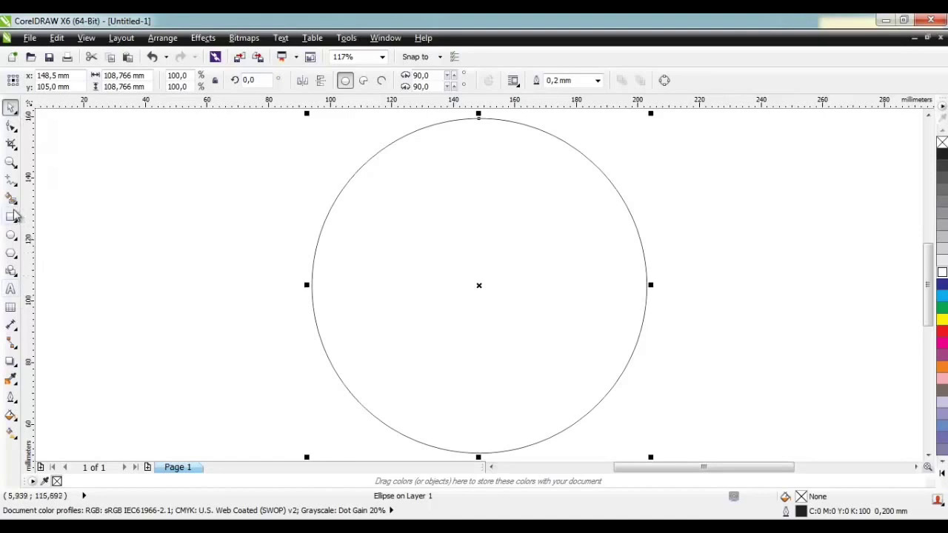
Draw a rectangle about 132 × 16 mm across the circle's upper edge and center it horizontally with the circle.
{"action": "left_click", "coordinate": [11, 217]}
{"action": "left_click_drag", "start_coordinate": [277, 273], "coordinate": [670, 153]}
{"action": "key", "text": "space"}
{"action": "key", "text": "ctrl+a"}
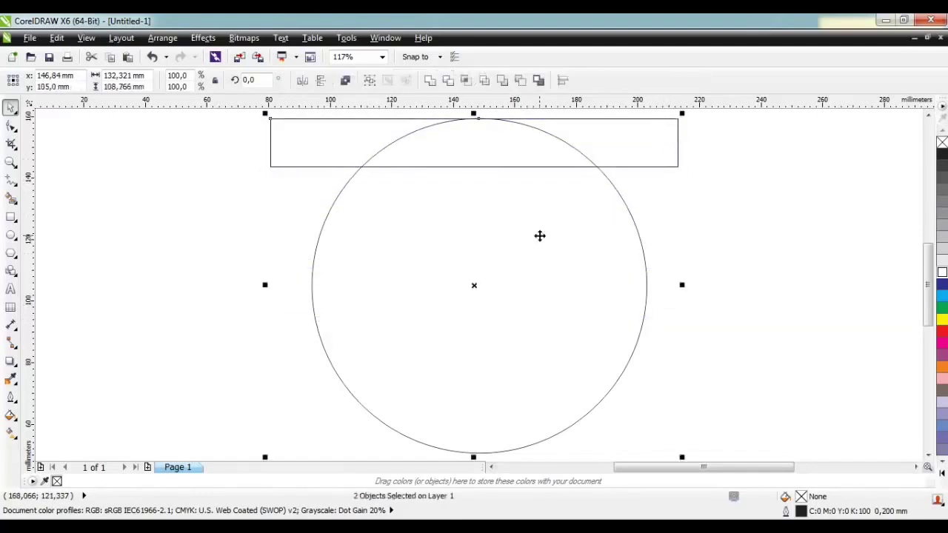
{"action": "key", "text": "c"}
{"action": "left_click", "coordinate": [763, 183]}
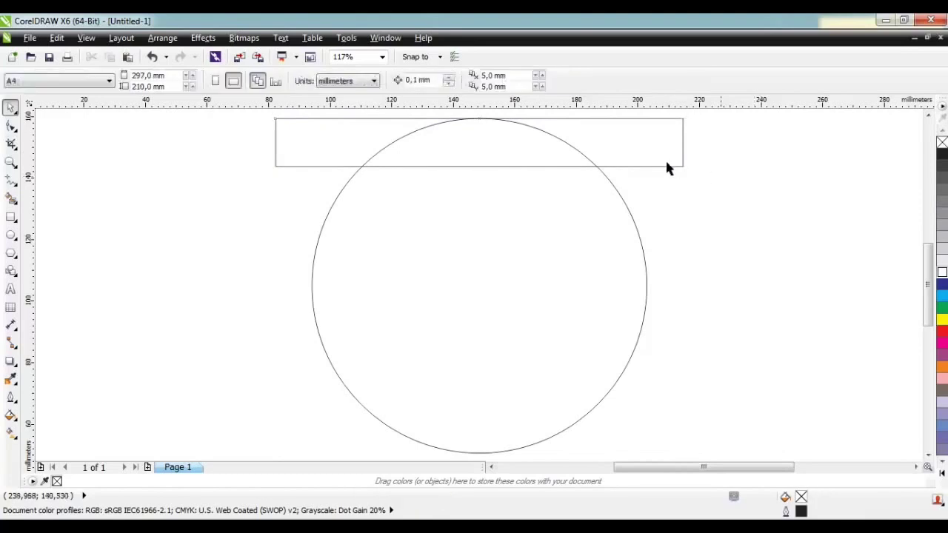
Copy the rectangle directly below itself and repeat the duplication five times to stack strips down to the circle's lower edge.
{"action": "left_click", "coordinate": [493, 121]}
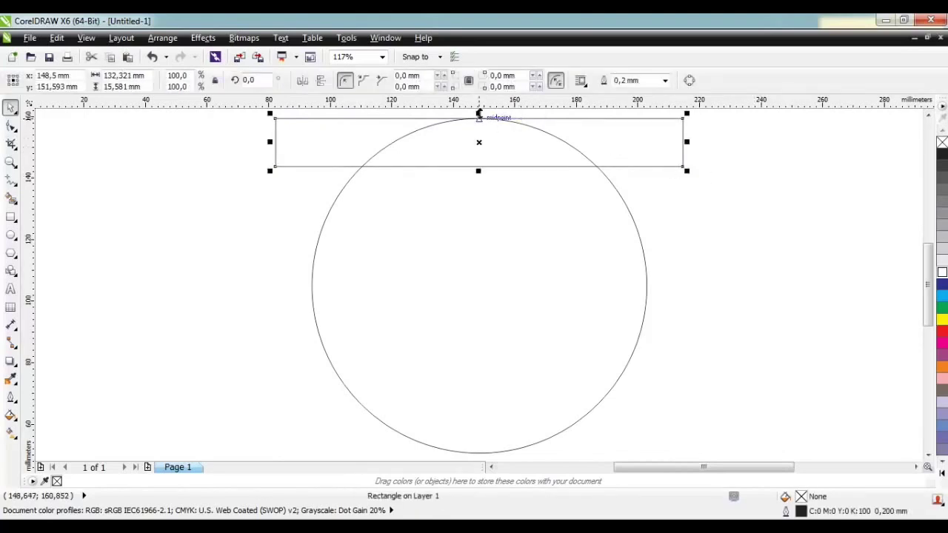
{"action": "left_click_drag", "start_coordinate": [479, 116], "coordinate": [483, 193]}
{"action": "key", "text": "ctrl+r"}
{"action": "key", "text": "ctrl+r"}
{"action": "key", "text": "ctrl+r"}
{"action": "key", "text": "ctrl+r"}
{"action": "key", "text": "ctrl+r"}
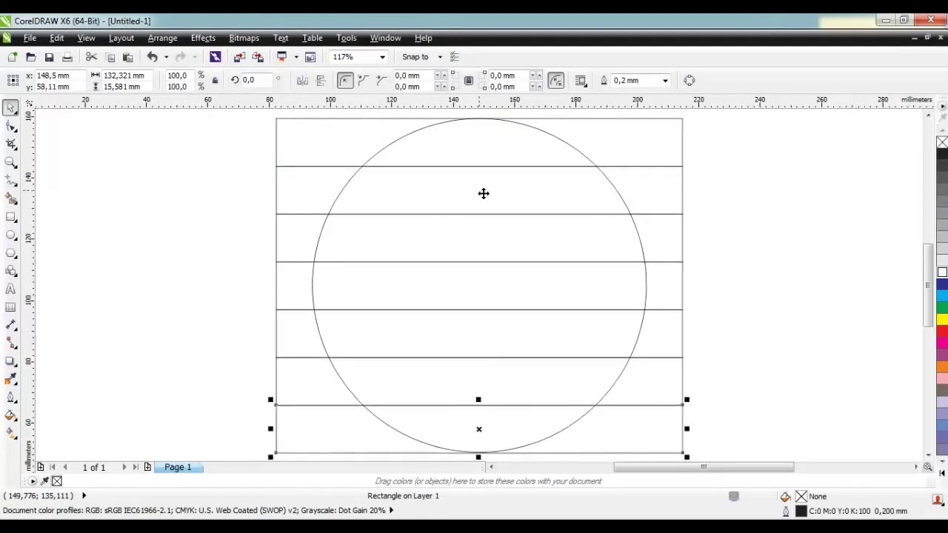
{"action": "left_click", "coordinate": [730, 205]}
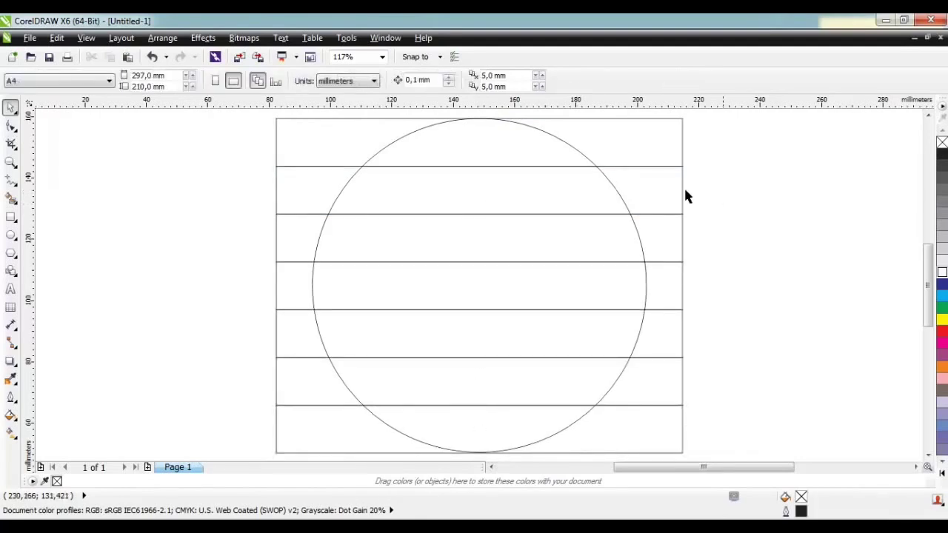
Delete the first, third, fifth and seventh strips of the stack, counting from the uppermost one.
{"action": "left_click", "coordinate": [658, 147]}
{"action": "key", "text": "Delete"}
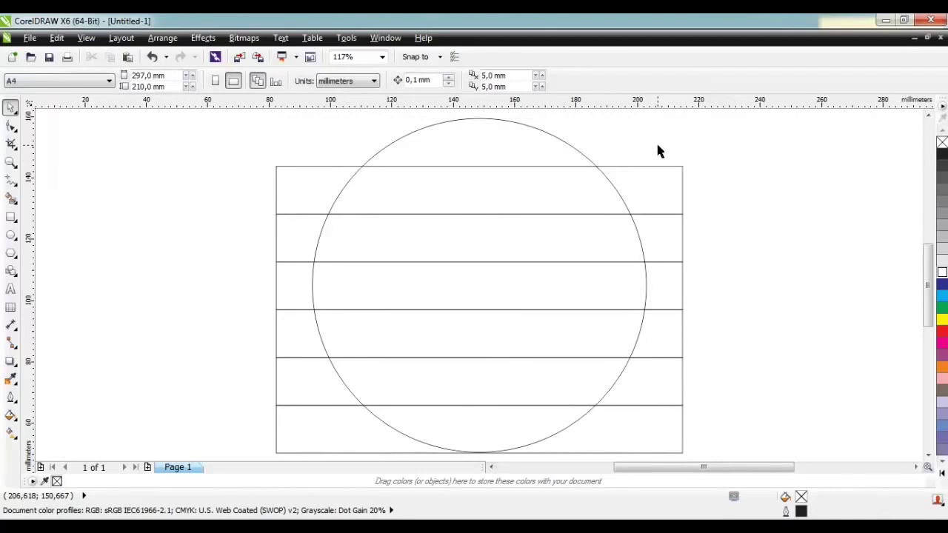
{"action": "left_click", "coordinate": [673, 240]}
{"action": "key", "text": "Delete"}
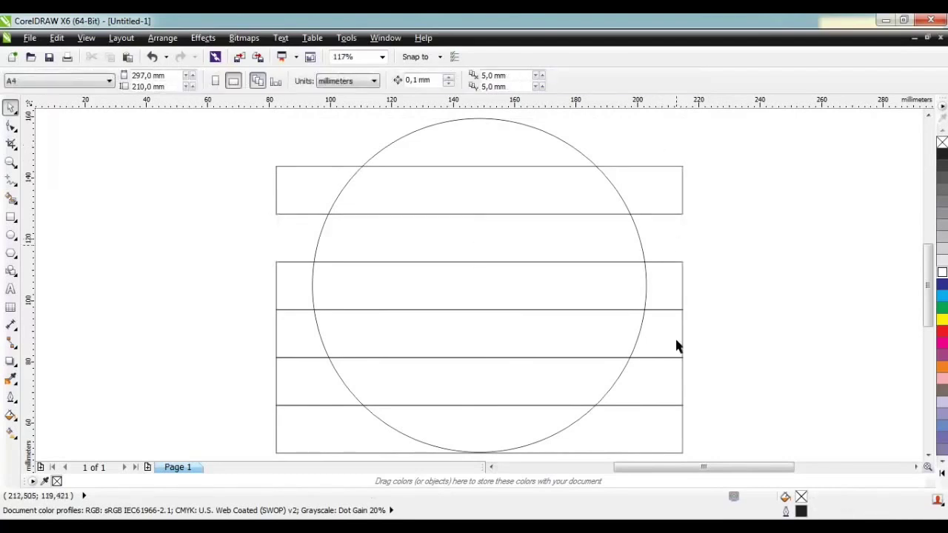
{"action": "left_click", "coordinate": [677, 338]}
{"action": "key", "text": "Delete"}
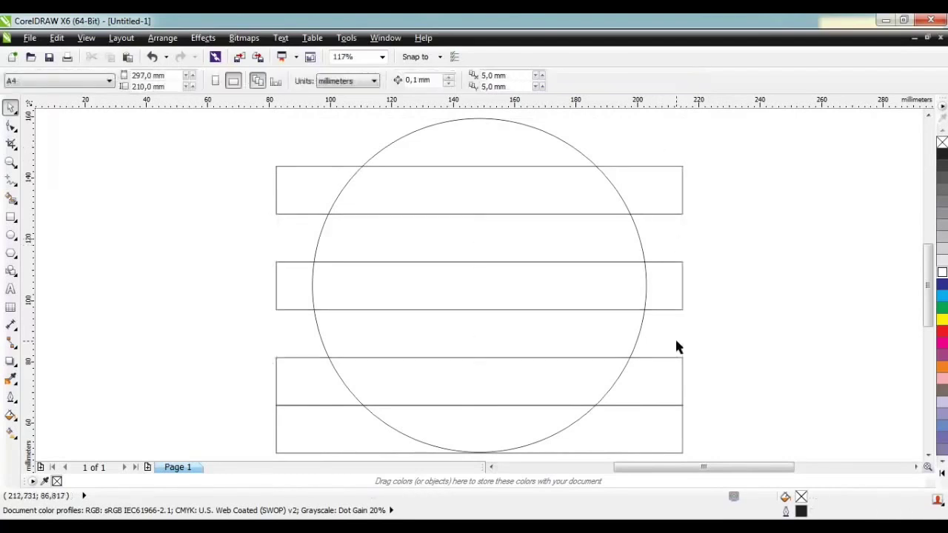
{"action": "left_click", "coordinate": [671, 429]}
{"action": "key", "text": "Delete"}
Rotate the three remaining strips together to 346.1° and weld them into one shape.
{"action": "left_click", "coordinate": [672, 213]}
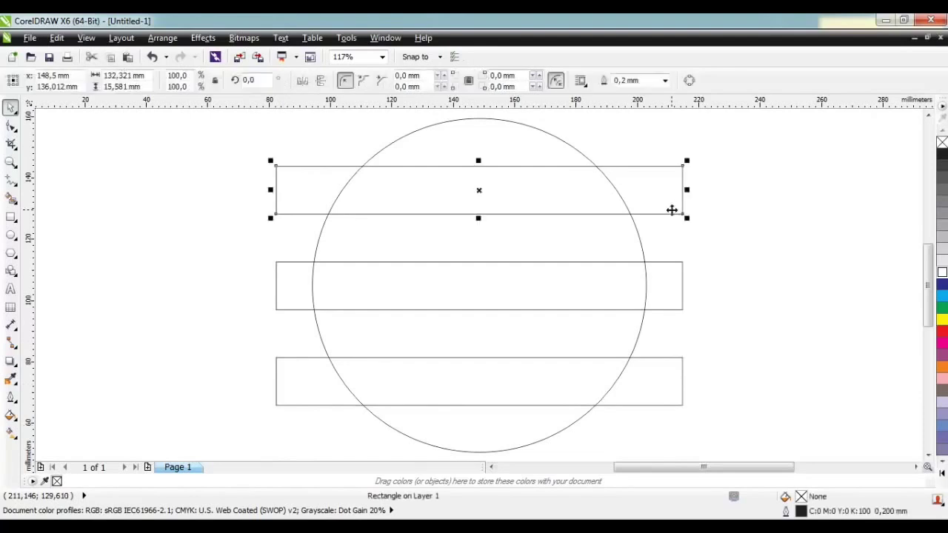
{"action": "left_click", "coordinate": [676, 275], "text": "shift"}
{"action": "left_click", "coordinate": [680, 377], "text": "shift"}
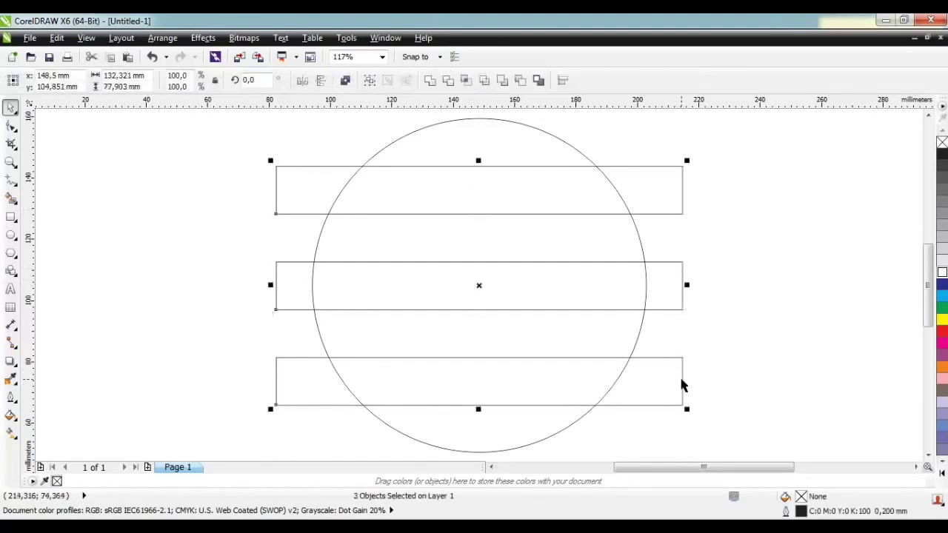
{"action": "left_click", "coordinate": [679, 185]}
{"action": "left_click_drag", "start_coordinate": [686, 161], "coordinate": [695, 215]}
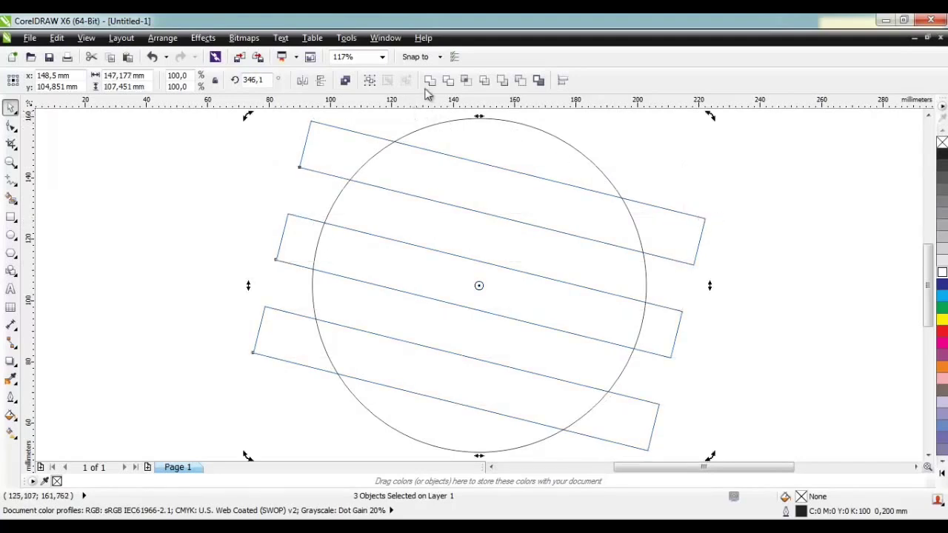
{"action": "left_click", "coordinate": [429, 80]}
Trim the circle with the welded tilted strips and delete the strips.
{"action": "left_click", "coordinate": [493, 135], "text": "shift"}
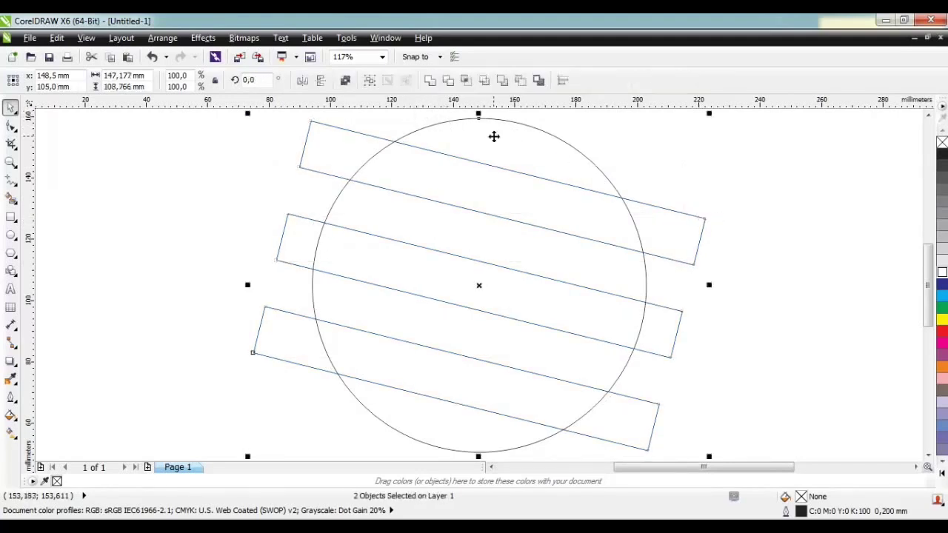
{"action": "left_click", "coordinate": [447, 80]}
{"action": "left_click", "coordinate": [646, 203]}
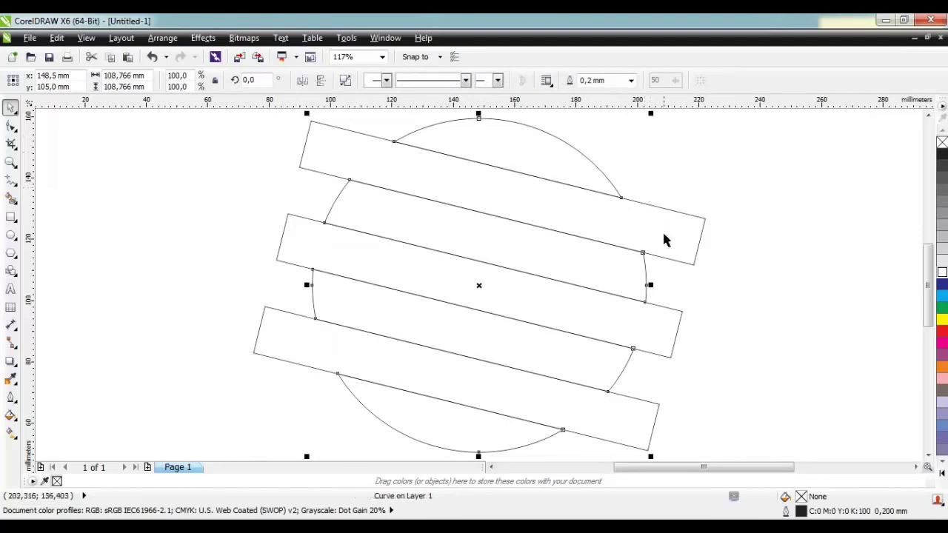
{"action": "key", "text": "Delete"}
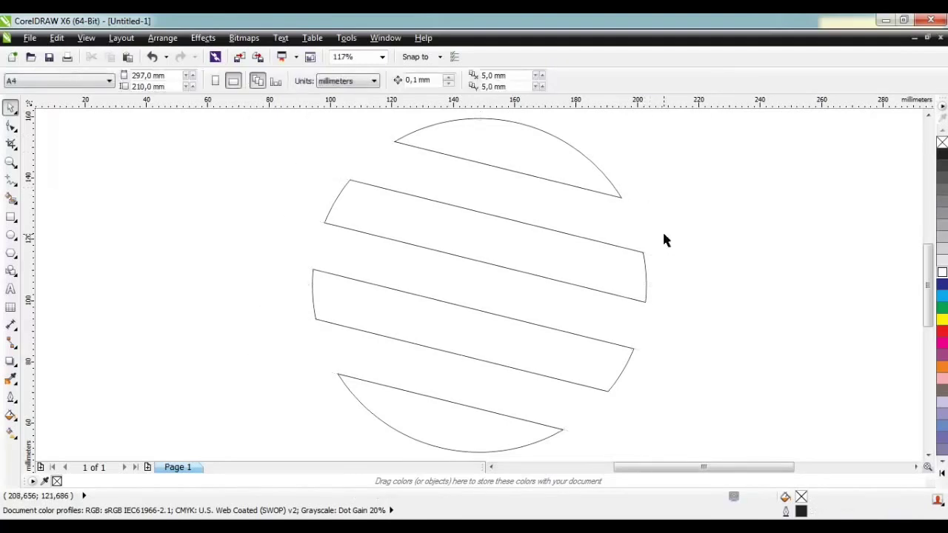
Create a copy of the striped circle rotated to 34.3° about its center so the bands cross.
{"action": "left_click", "coordinate": [587, 183]}
{"action": "left_click", "coordinate": [586, 179]}
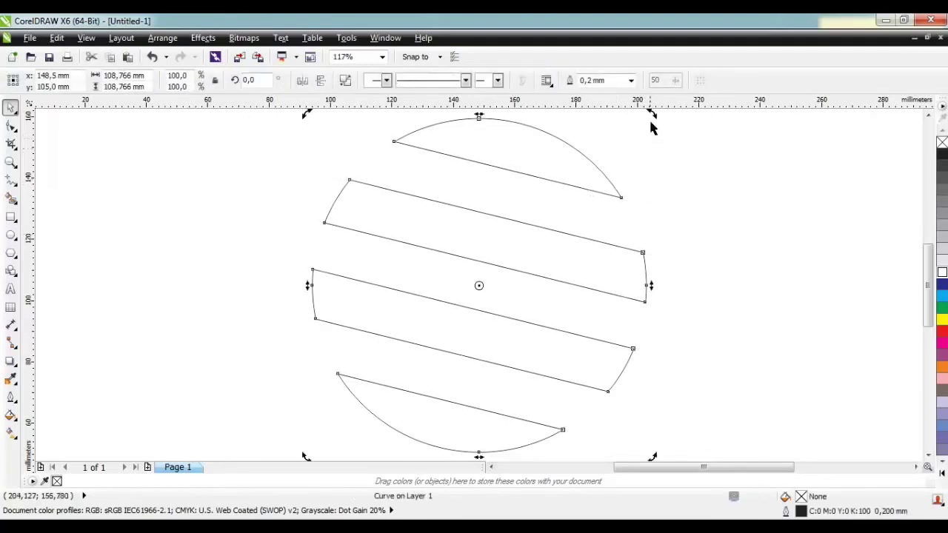
{"action": "left_click_drag", "start_coordinate": [651, 115], "coordinate": [516, 152]}
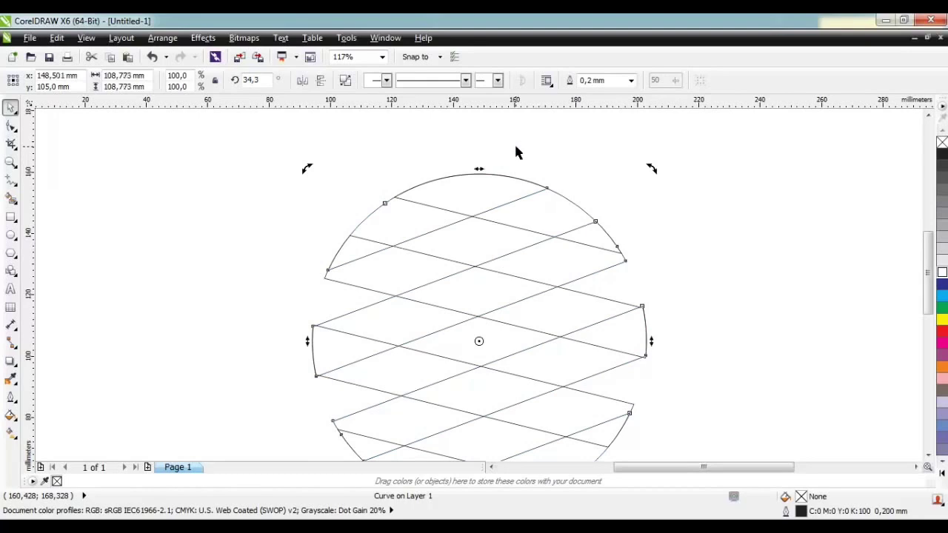
{"action": "scroll", "coordinate": [635, 223], "scroll_direction": "down", "scroll_amount": 1}
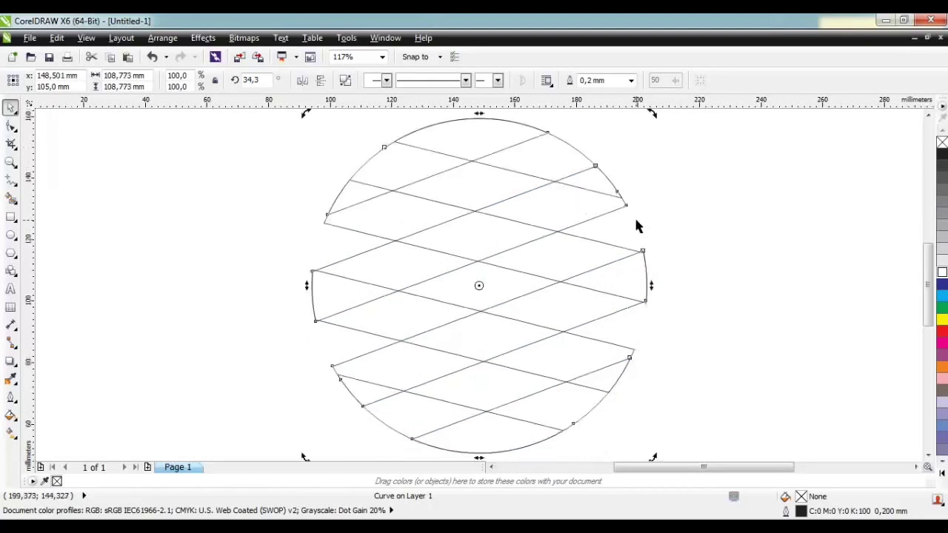
Fill the rotated copy with 20% black and send it behind the original striped circle.
{"action": "left_click", "coordinate": [941, 249]}
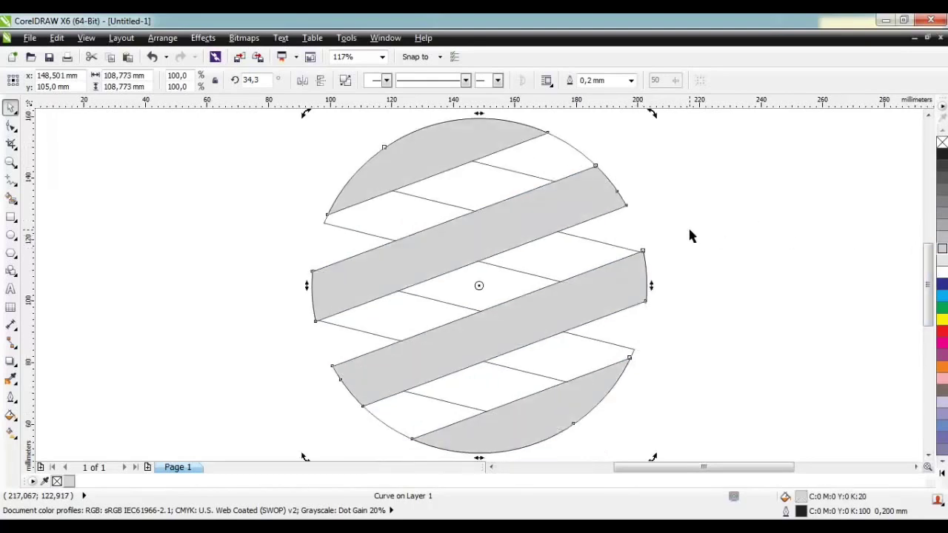
{"action": "key", "text": "Page_Down"}
{"action": "key", "text": "Escape"}
{"action": "key", "text": "shift+Page_Down"}
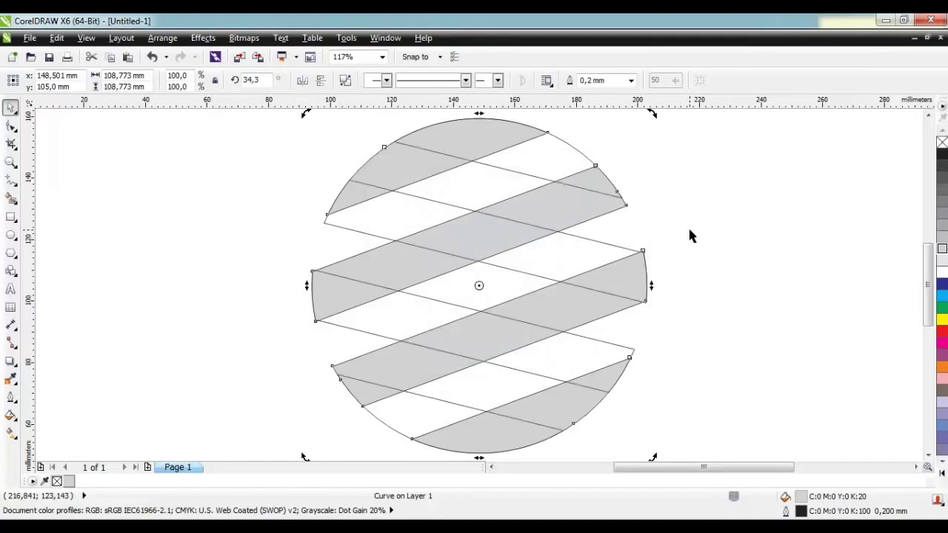
Fill the original striped circle in front with 90% black.
{"action": "left_click", "coordinate": [627, 194]}
{"action": "left_click", "coordinate": [540, 143]}
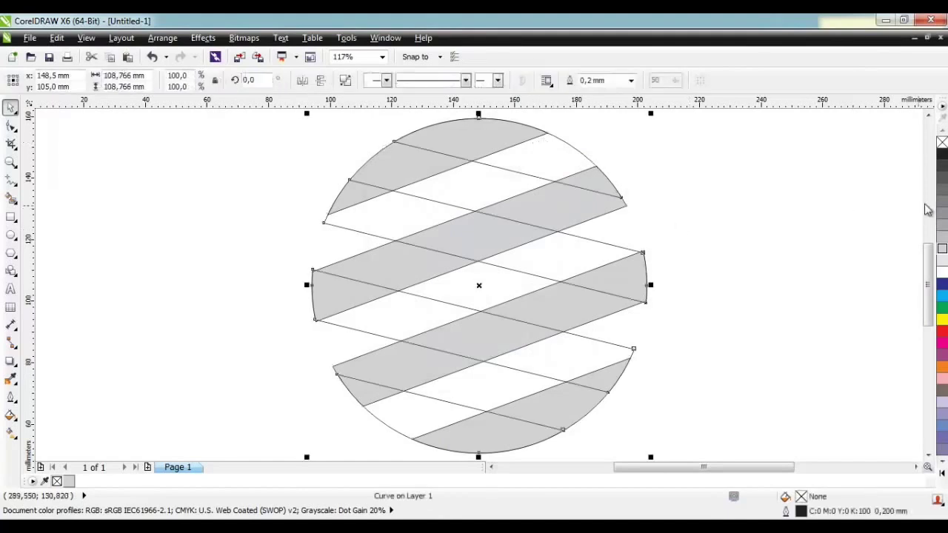
{"action": "left_click", "coordinate": [941, 174]}
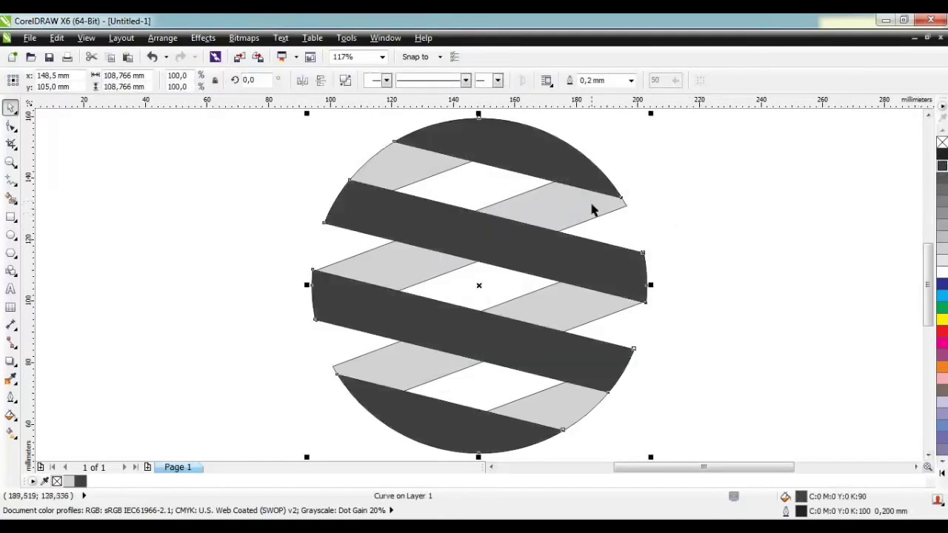
Break the light grey shape apart into separate bands and delete its uppermost piece.
{"action": "left_click", "coordinate": [590, 203]}
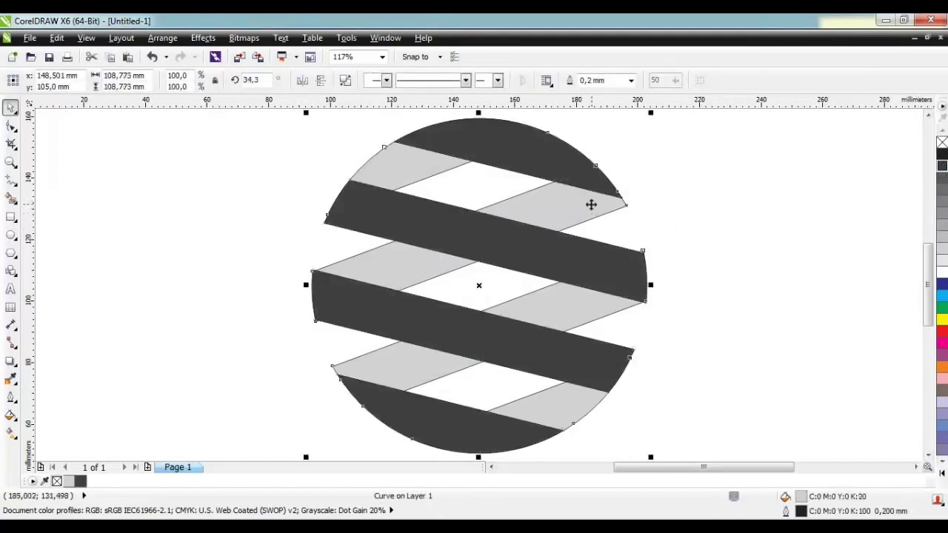
{"action": "left_click", "coordinate": [711, 251]}
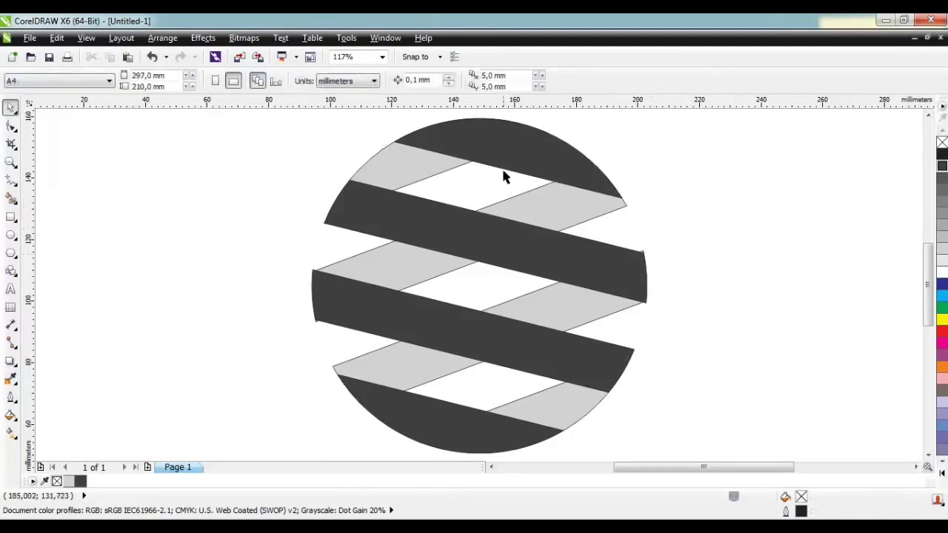
{"action": "left_click", "coordinate": [413, 166]}
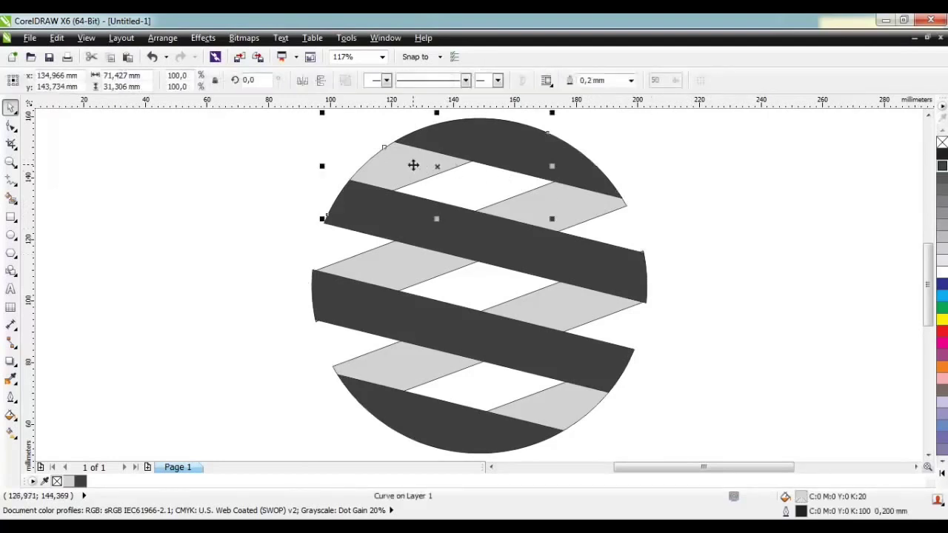
{"action": "left_click", "coordinate": [413, 166]}
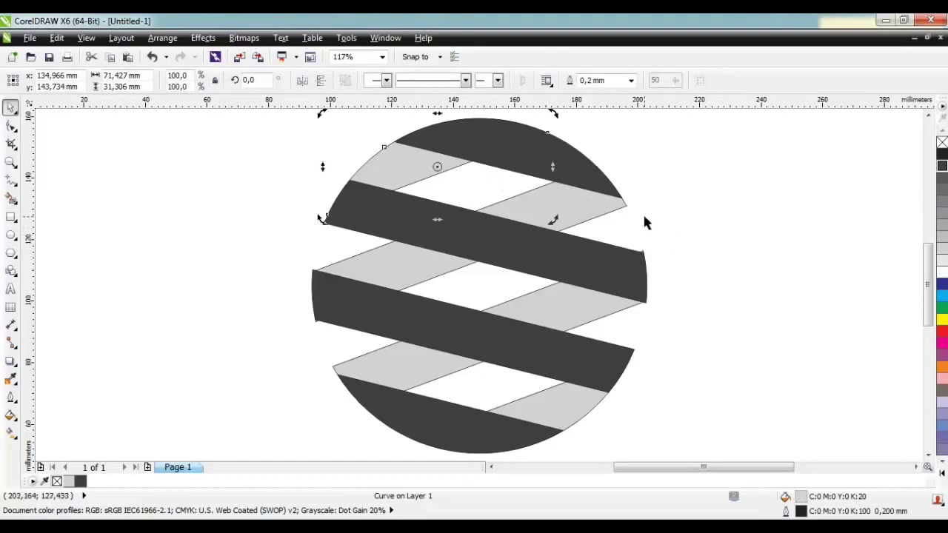
{"action": "key", "text": "Delete"}
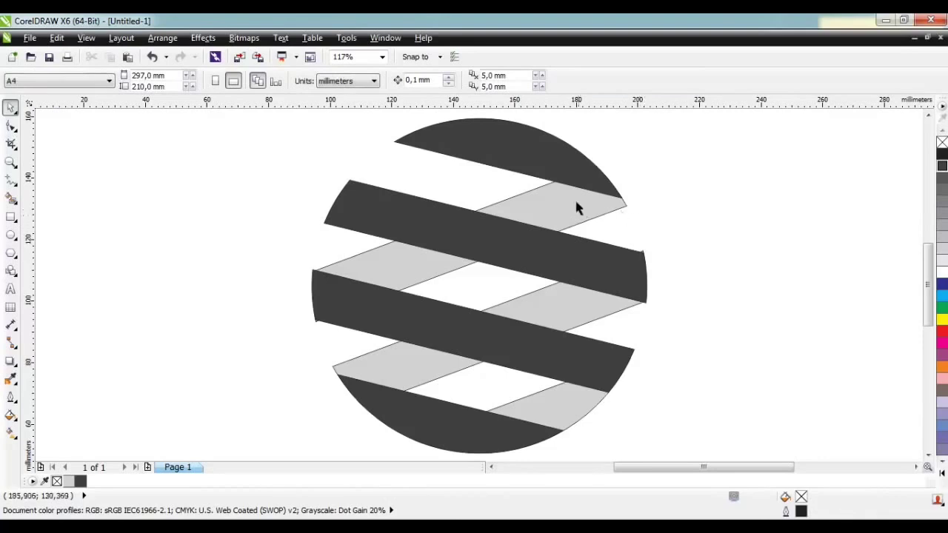
Reshape the upper light grey band by moving its end nodes onto the corners of the first and second dark bands.
{"action": "left_click", "coordinate": [576, 202]}
{"action": "key", "text": "F10"}
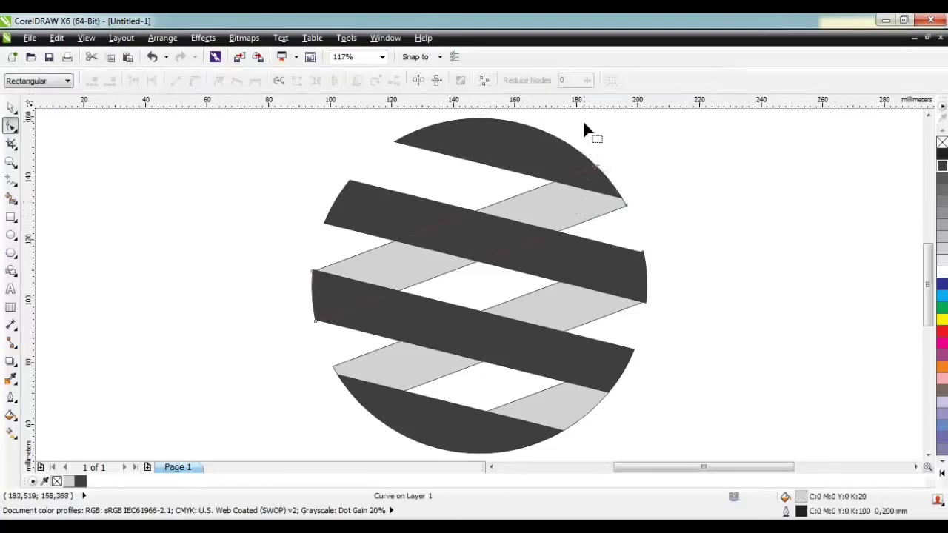
{"action": "left_click_drag", "start_coordinate": [583, 129], "coordinate": [621, 197]}
{"action": "left_click_drag", "start_coordinate": [299, 226], "coordinate": [324, 232]}
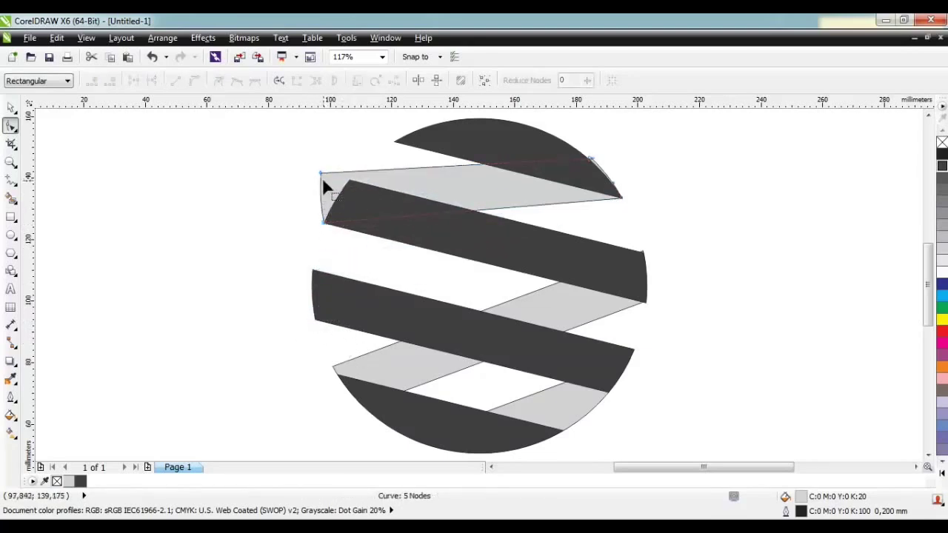
{"action": "left_click_drag", "start_coordinate": [320, 173], "coordinate": [351, 191]}
{"action": "left_click_drag", "start_coordinate": [298, 149], "coordinate": [718, 272]}
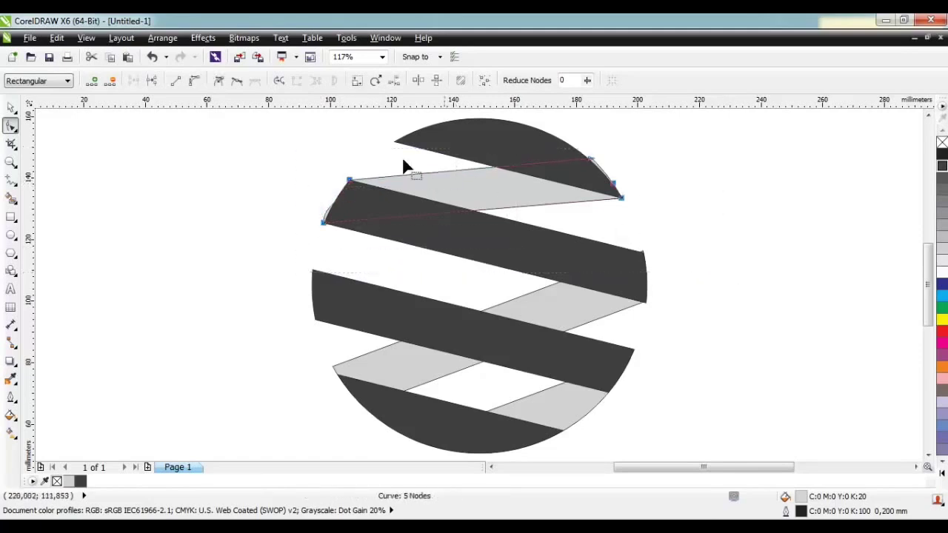
Delete the surplus node at the light grey band's right end and adjust the node above it to hide behind the dark cap.
{"action": "left_click", "coordinate": [613, 192]}
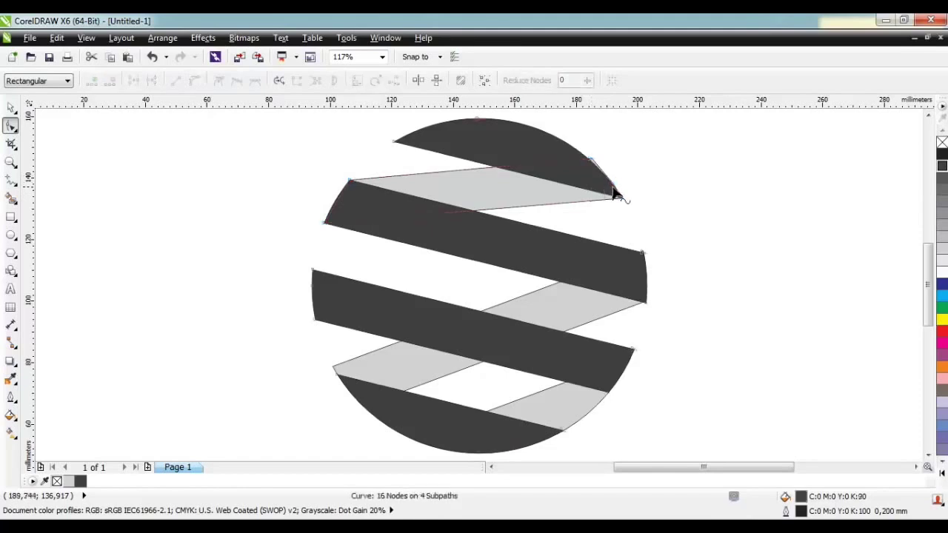
{"action": "left_click", "coordinate": [615, 192]}
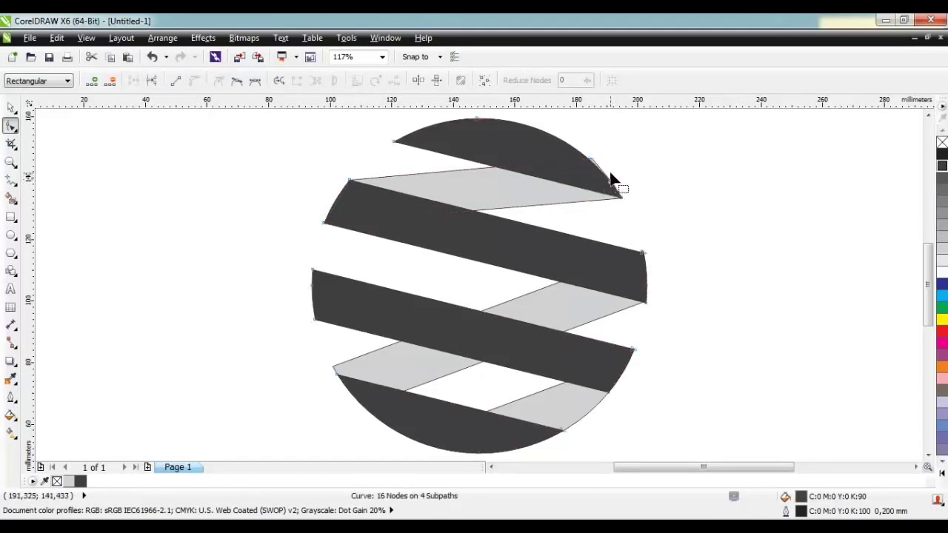
{"action": "left_click", "coordinate": [612, 184]}
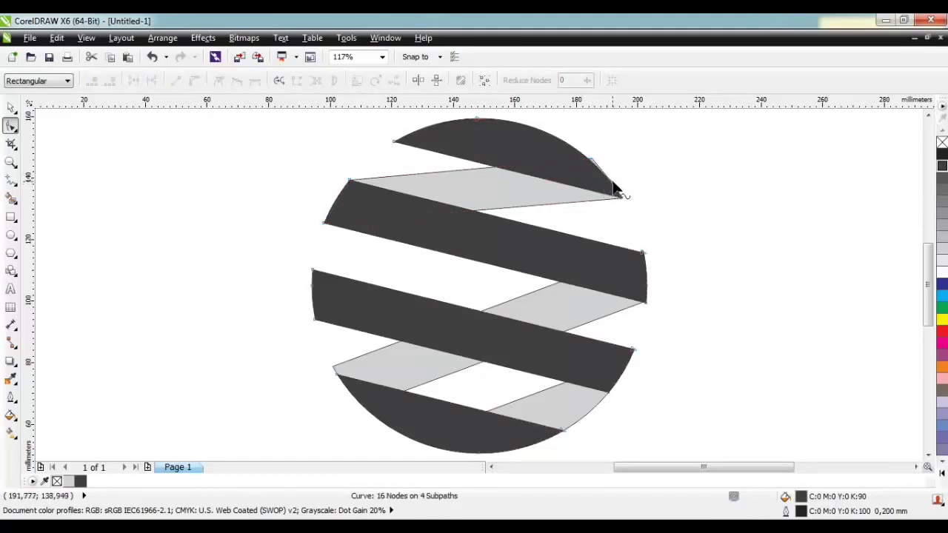
{"action": "left_click", "coordinate": [592, 165]}
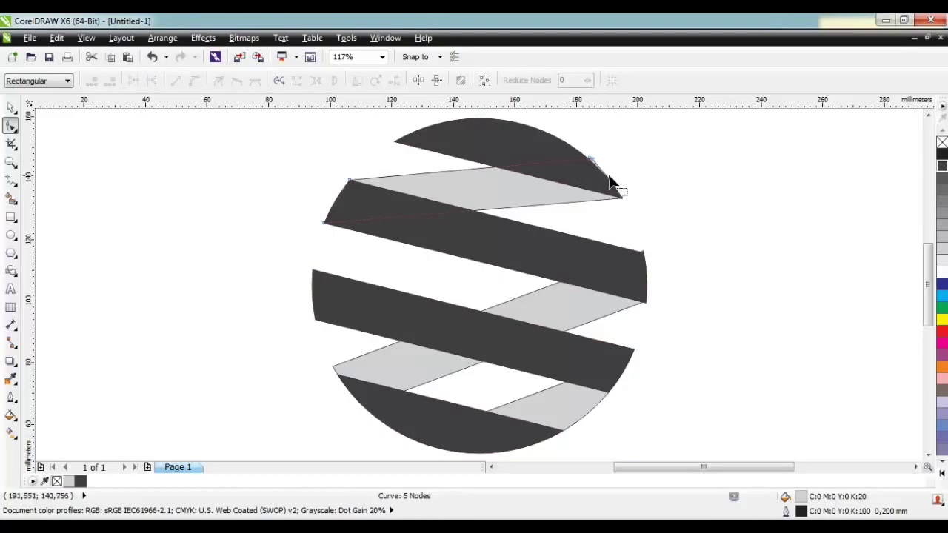
{"action": "left_click_drag", "start_coordinate": [610, 183], "coordinate": [622, 196]}
{"action": "key", "text": "Delete"}
{"action": "left_click_drag", "start_coordinate": [592, 164], "coordinate": [590, 165]}
{"action": "key", "text": "space"}
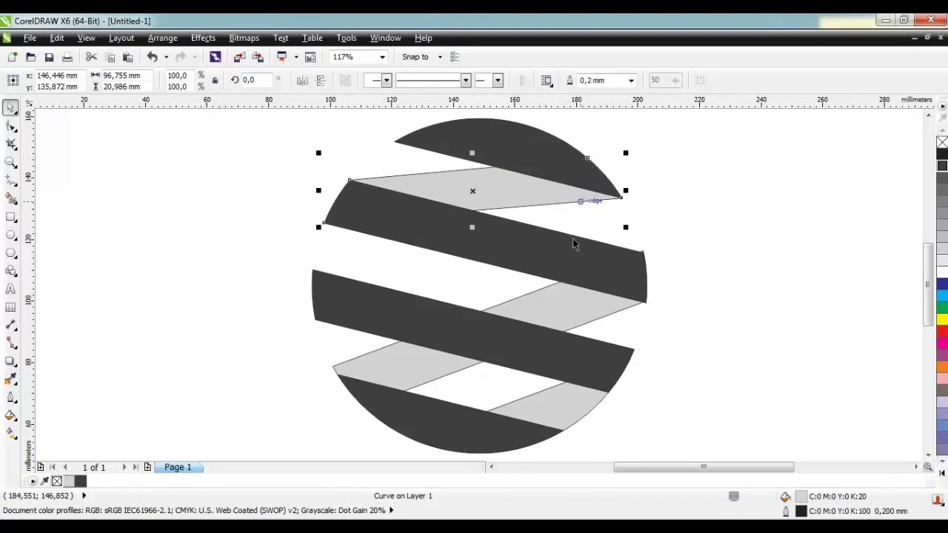
Duplicate the upper light grey band behind the dark bands in the middle gap and fit its end nodes to the second and third dark bands' corners.
{"action": "left_click_drag", "start_coordinate": [536, 188], "coordinate": [527, 282]}
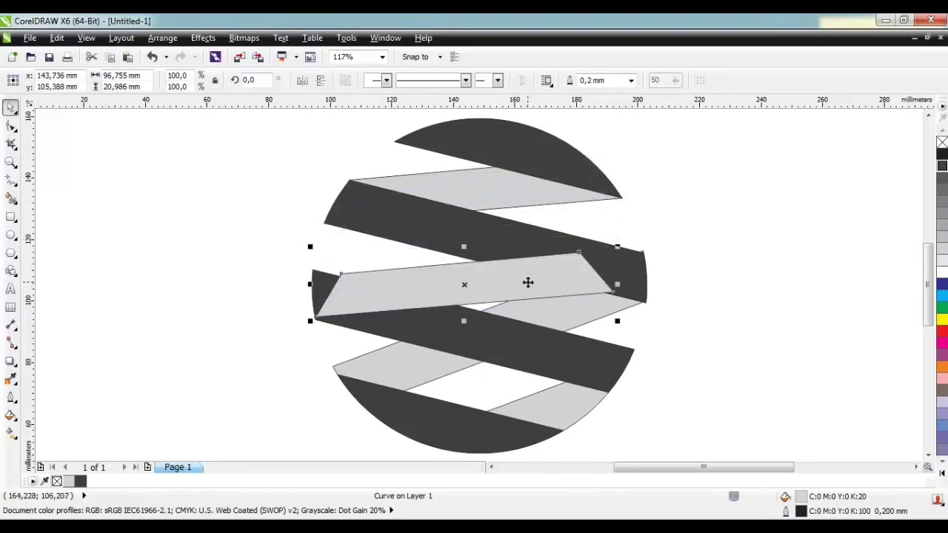
{"action": "key", "text": "ctrl+Page_Down"}
{"action": "key", "text": "F10"}
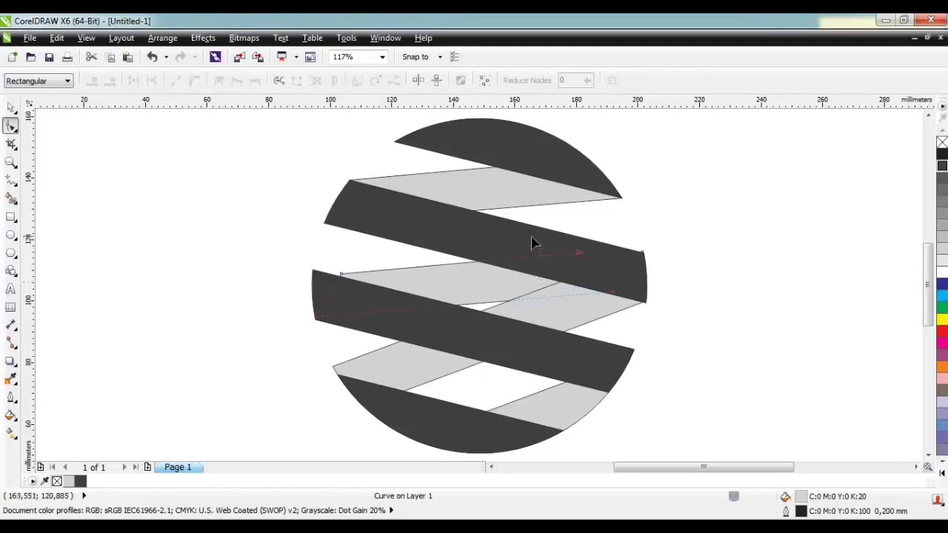
{"action": "left_click_drag", "start_coordinate": [535, 237], "coordinate": [646, 303]}
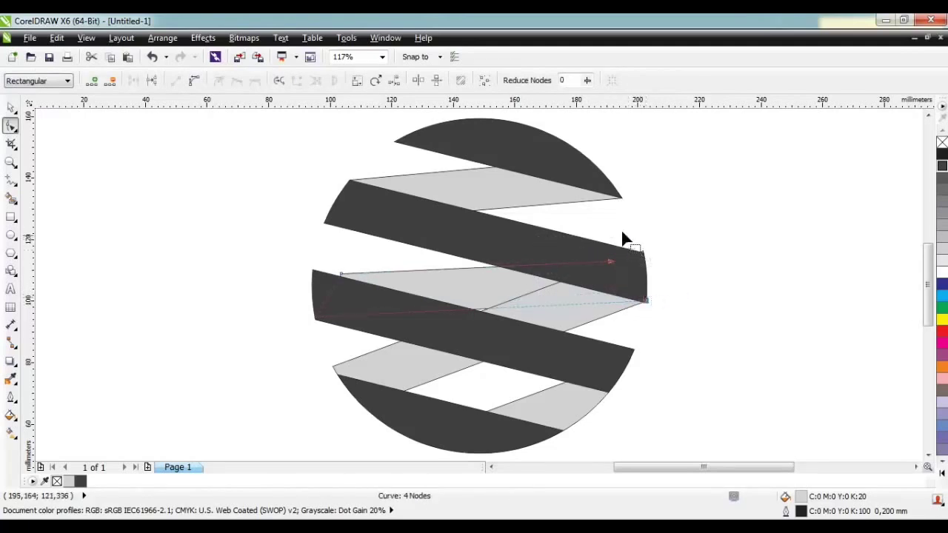
{"action": "left_click", "coordinate": [596, 305]}
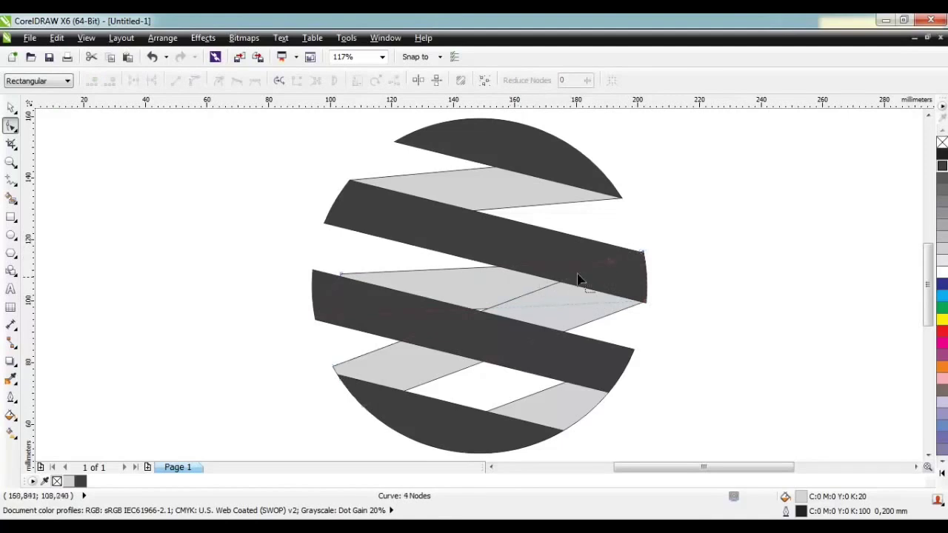
{"action": "left_click", "coordinate": [603, 275]}
{"action": "left_click_drag", "start_coordinate": [612, 270], "coordinate": [643, 259]}
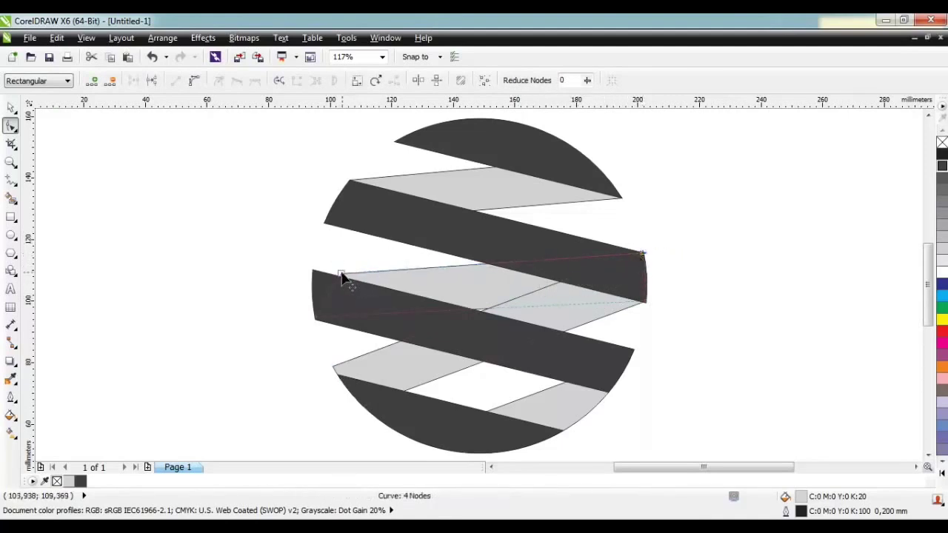
{"action": "left_click_drag", "start_coordinate": [341, 274], "coordinate": [312, 269]}
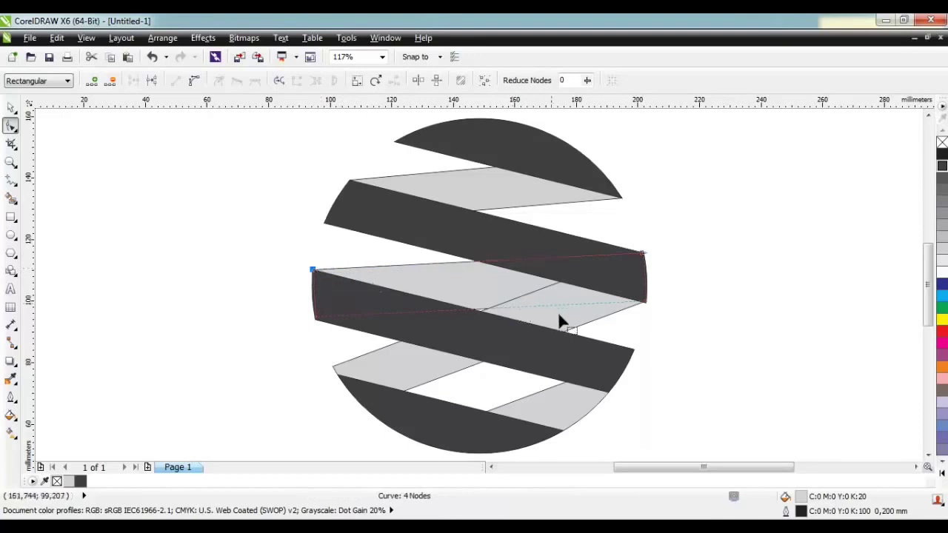
Move the right-end nodes of the original steep light grey strip down to the right end of the third dark band.
{"action": "left_click", "coordinate": [573, 300]}
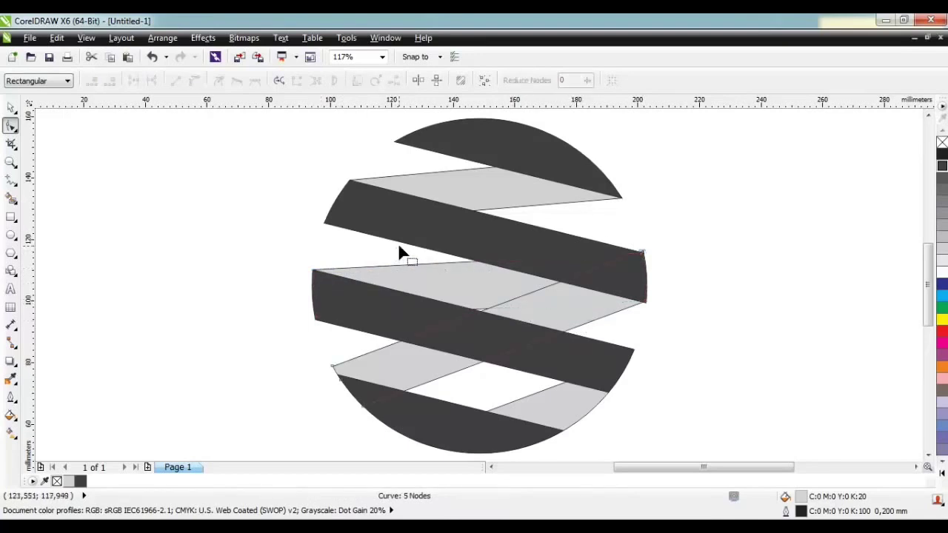
{"action": "key", "text": "ctrl+a"}
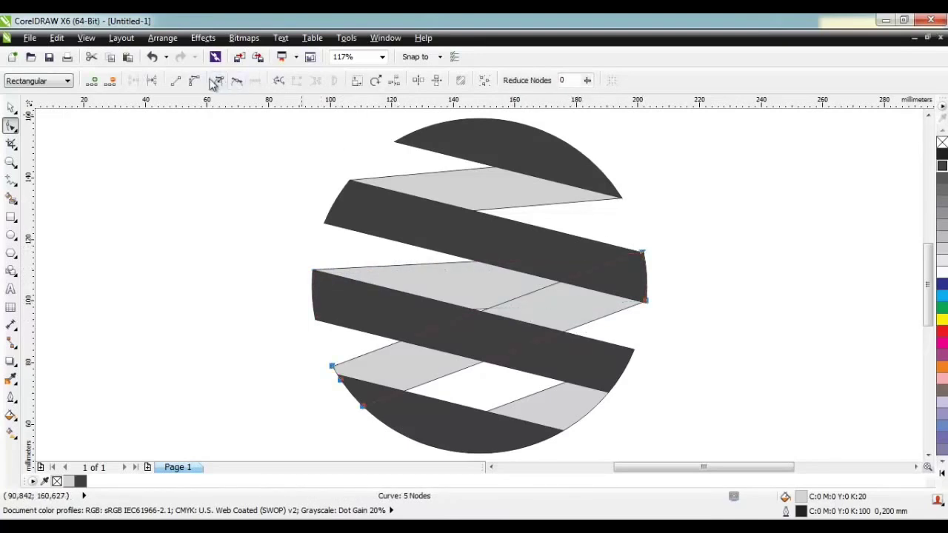
{"action": "left_click", "coordinate": [640, 253]}
{"action": "left_click_drag", "start_coordinate": [616, 216], "coordinate": [606, 394]}
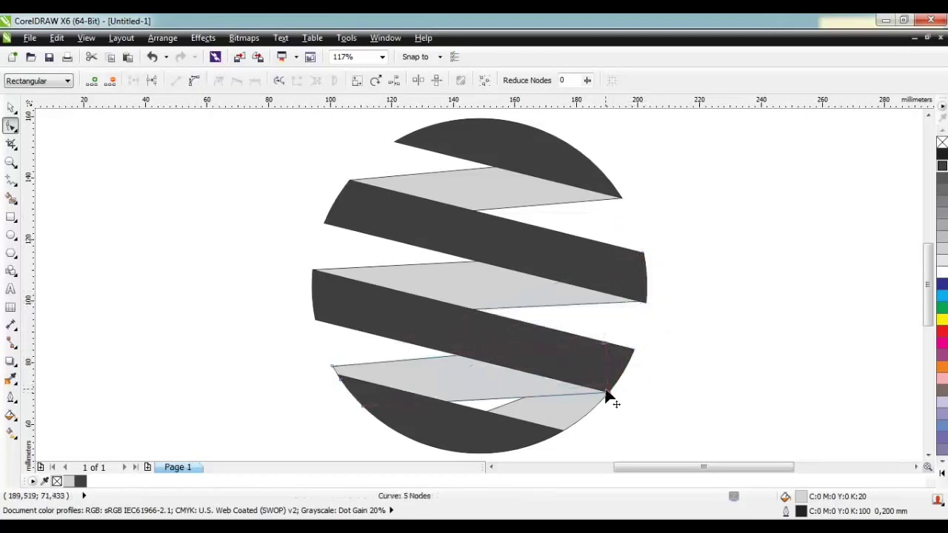
Delete the lowest light grey piece beside the bottom dark cap.
{"action": "left_click", "coordinate": [579, 422]}
{"action": "key", "text": "space"}
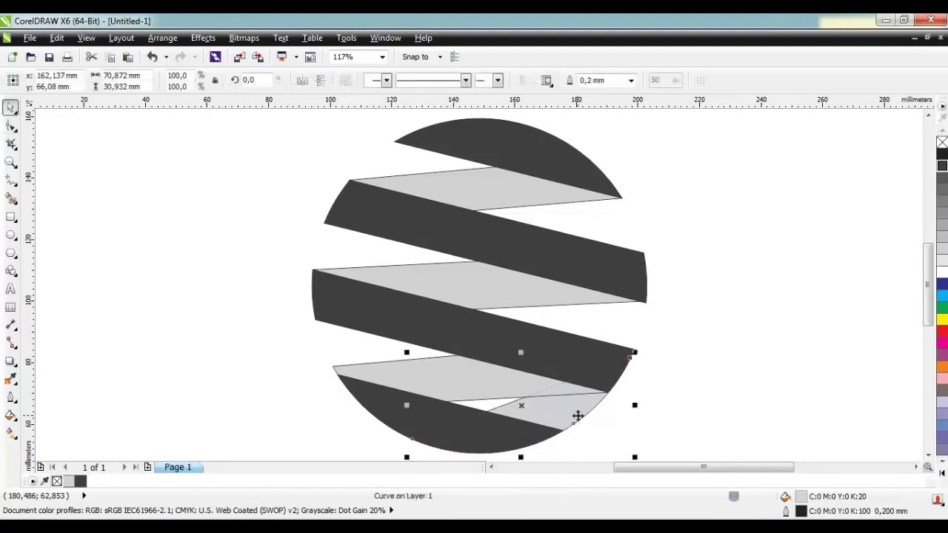
{"action": "key", "text": "Delete"}
Fit the lower light grey band's end nodes to the corners of the third dark band and bottom cap, deleting the surplus left-end node.
{"action": "left_click", "coordinate": [519, 391]}
{"action": "key", "text": "F10"}
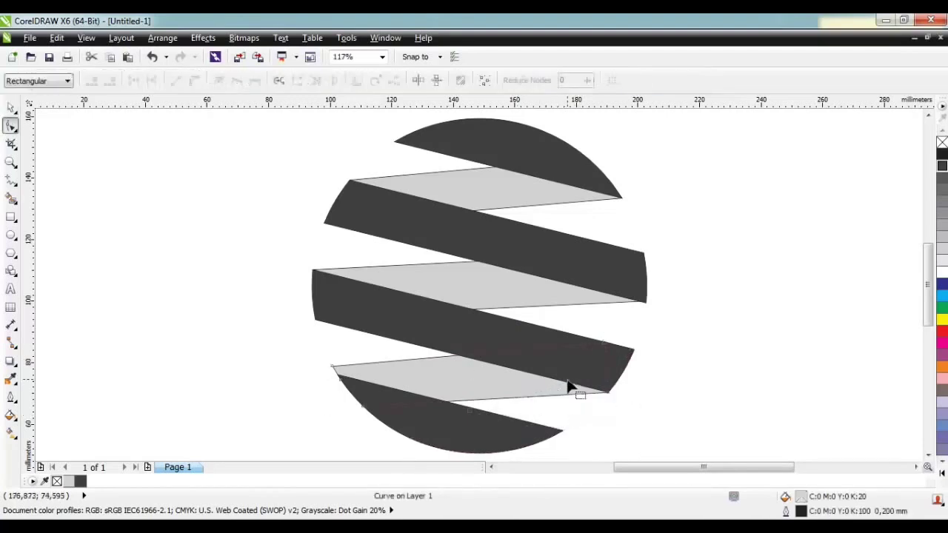
{"action": "left_click_drag", "start_coordinate": [605, 342], "coordinate": [633, 349]}
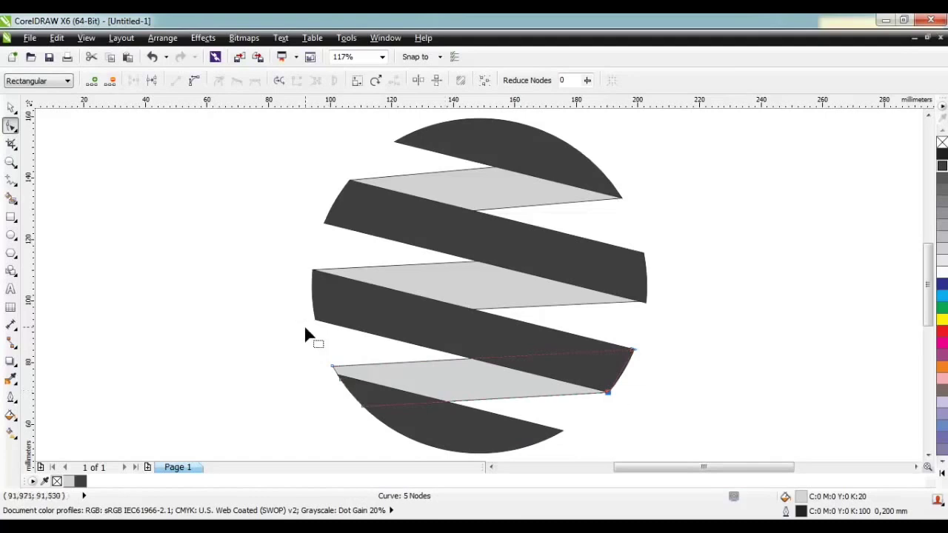
{"action": "left_click_drag", "start_coordinate": [310, 340], "coordinate": [372, 422]}
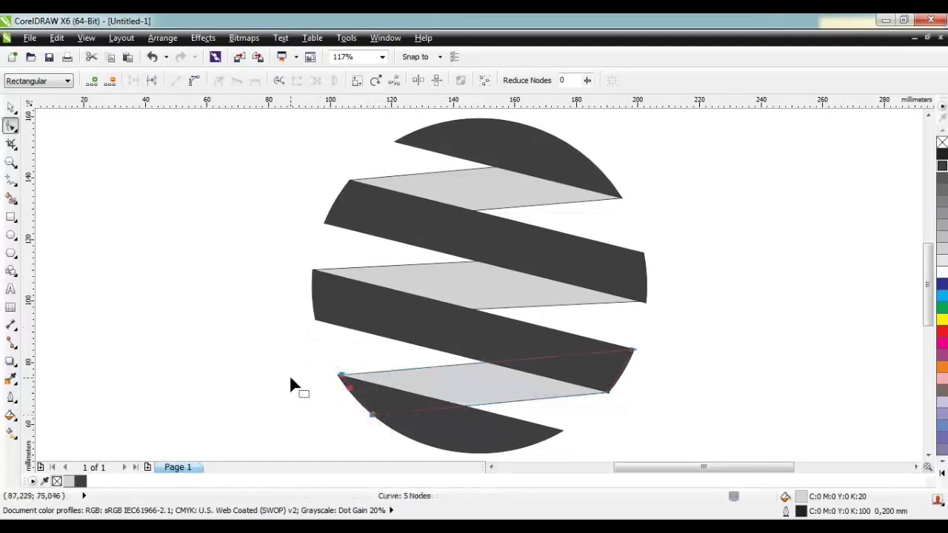
{"action": "left_click", "coordinate": [292, 383]}
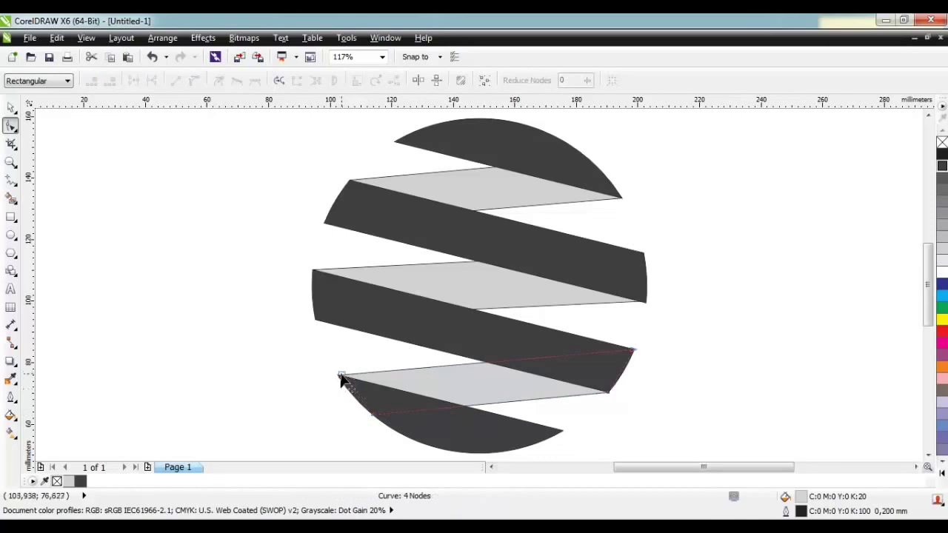
{"action": "left_click_drag", "start_coordinate": [341, 380], "coordinate": [337, 379]}
{"action": "key", "text": "space"}
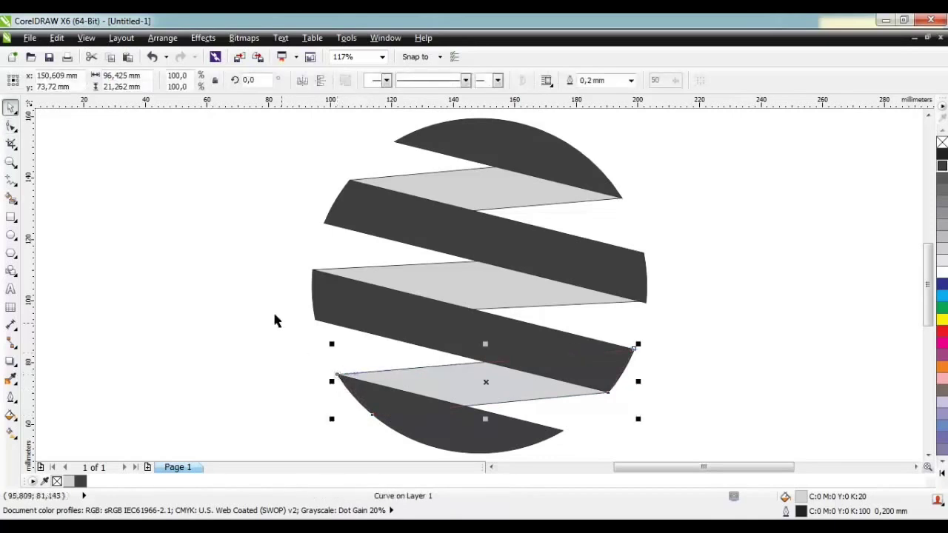
Select the three light grey bands and merge them into a single curve.
{"action": "left_click", "coordinate": [189, 257]}
{"action": "left_click", "coordinate": [495, 184]}
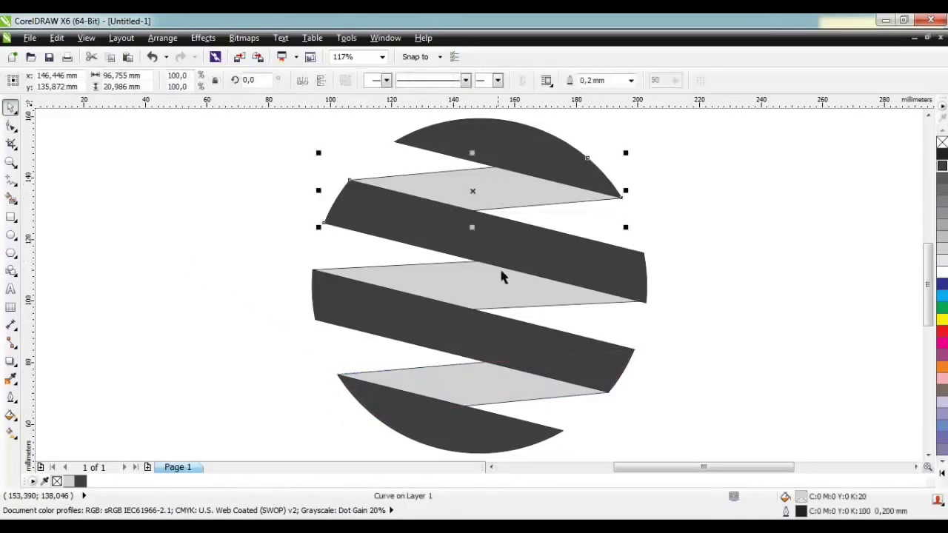
{"action": "left_click", "coordinate": [502, 282], "text": "shift"}
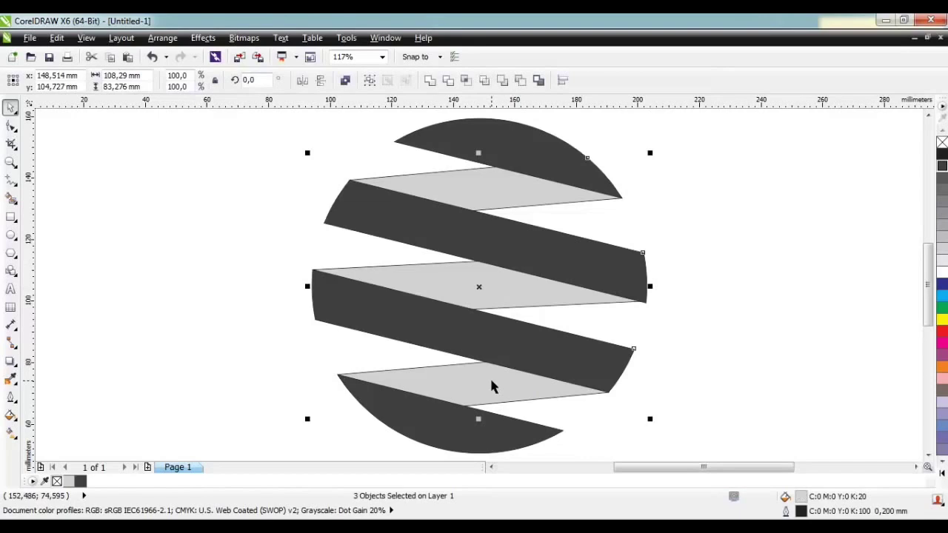
{"action": "left_click", "coordinate": [429, 80]}
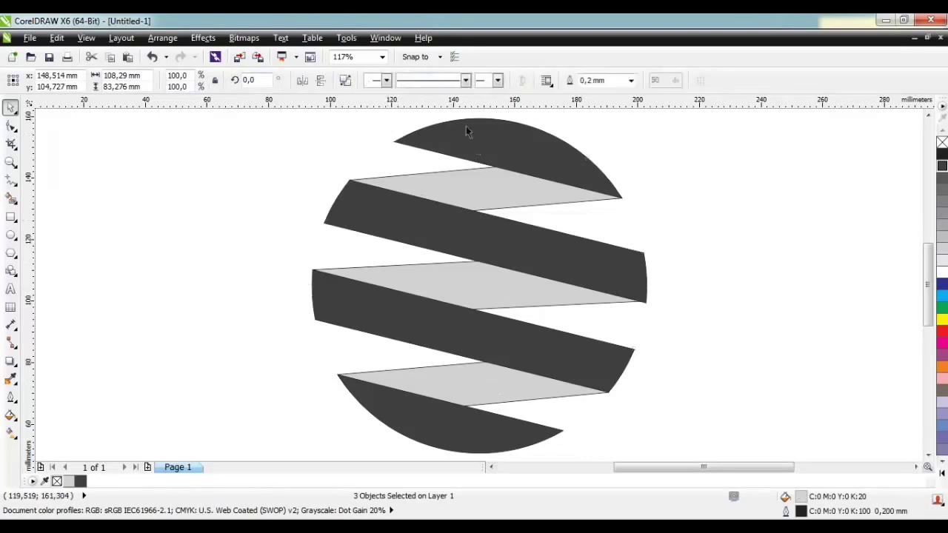
Apply a radial fountain fill to the dark striped circle.
{"action": "key", "text": "g"}
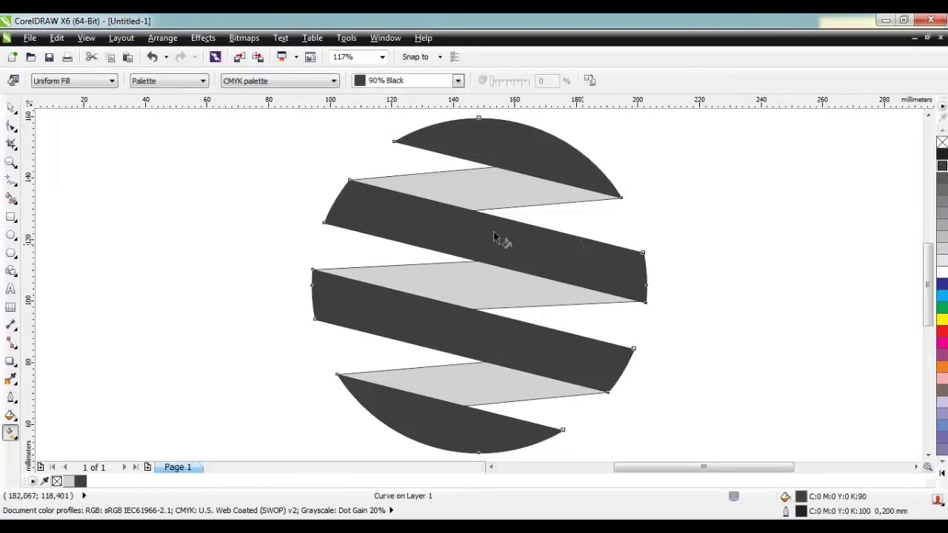
{"action": "left_click", "coordinate": [81, 82]}
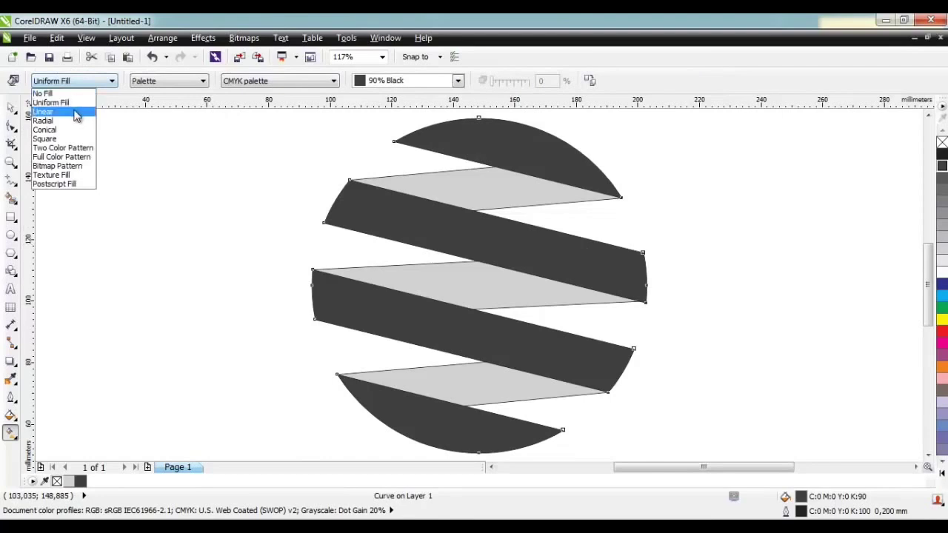
{"action": "left_click", "coordinate": [74, 123]}
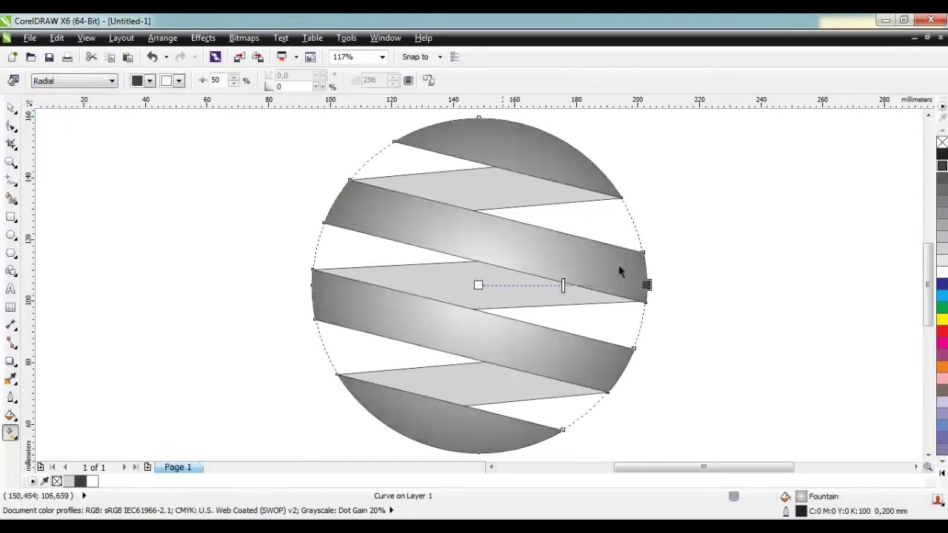
{"action": "left_click", "coordinate": [655, 277]}
{"action": "left_click", "coordinate": [634, 276]}
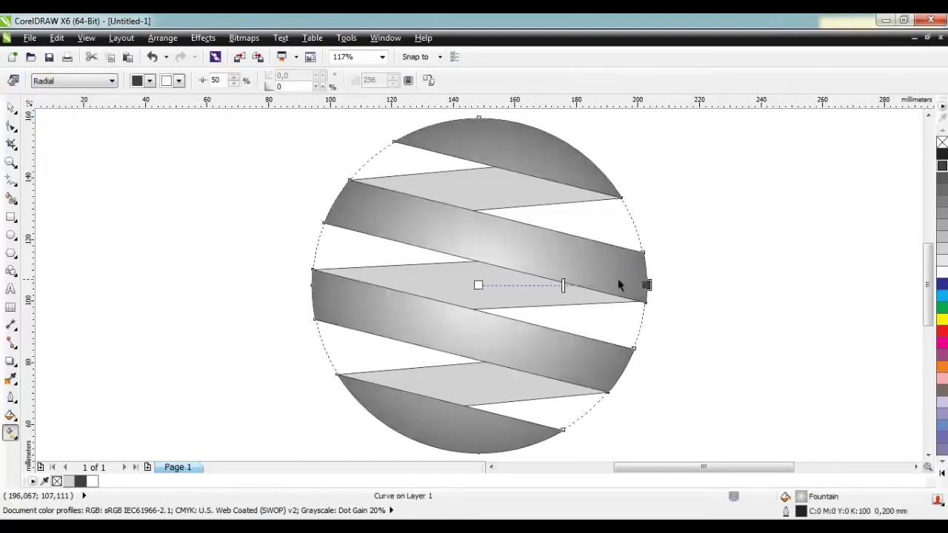
Move the gradient-filled striped circle away from the light grey bands and undo the move.
{"action": "key", "text": "space"}
{"action": "left_click", "coordinate": [551, 240]}
{"action": "left_click_drag", "start_coordinate": [552, 239], "coordinate": [680, 213]}
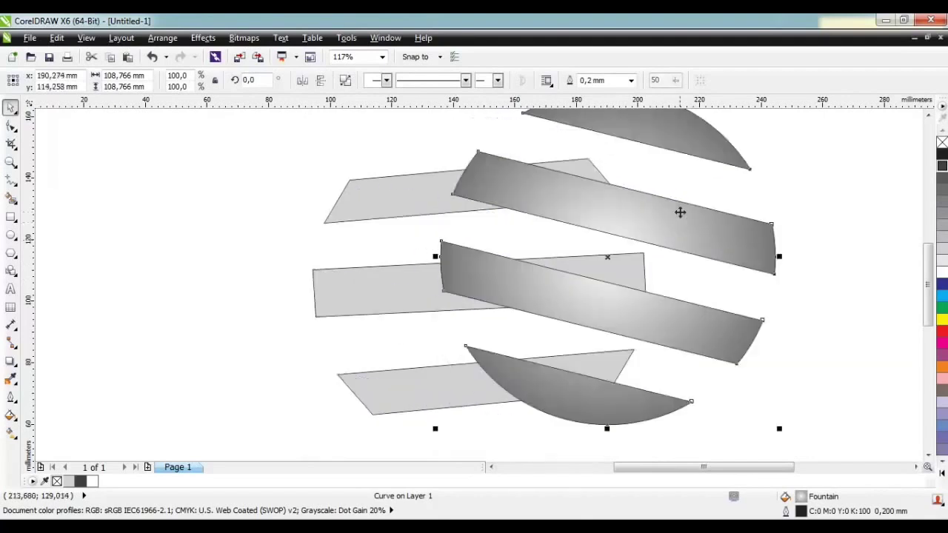
{"action": "key", "text": "ctrl+z"}
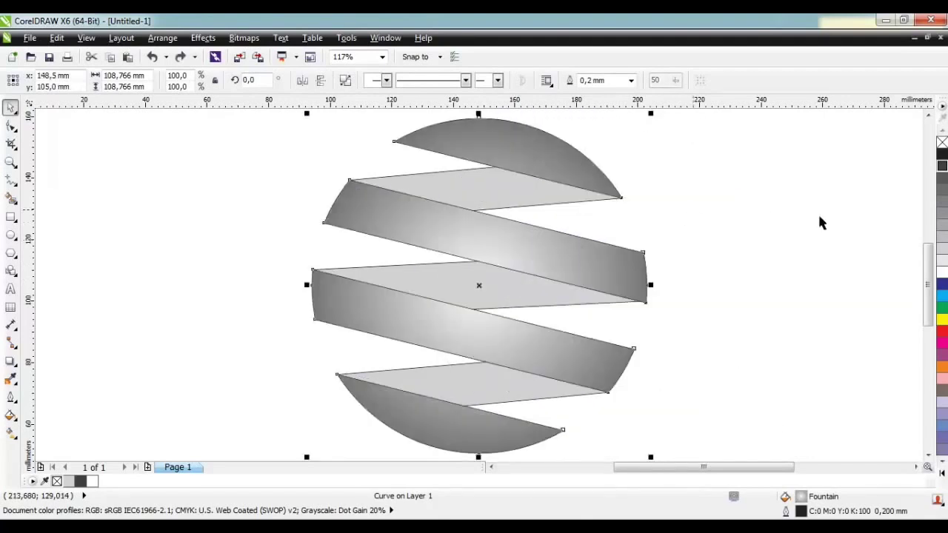
Recolour the striped circle's radial fill from cyan at the centre to dark navy outside, and stretch it from the right side to the lower left.
{"action": "key", "text": "g"}
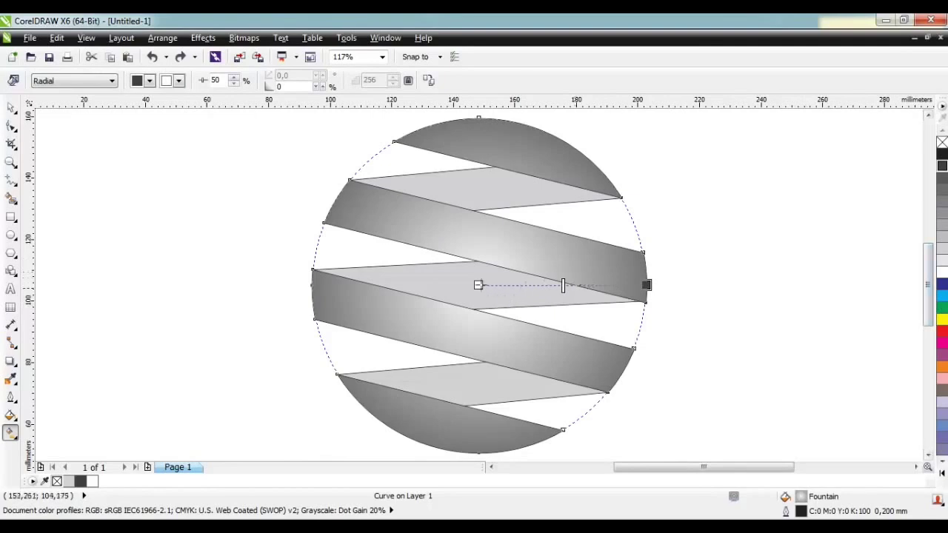
{"action": "left_click", "coordinate": [479, 285]}
{"action": "left_click", "coordinate": [943, 296]}
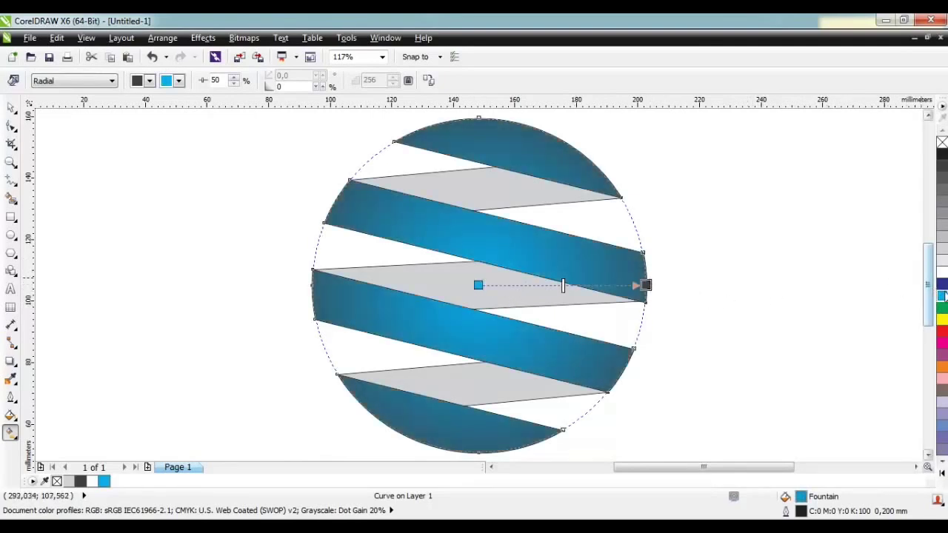
{"action": "left_click", "coordinate": [944, 288]}
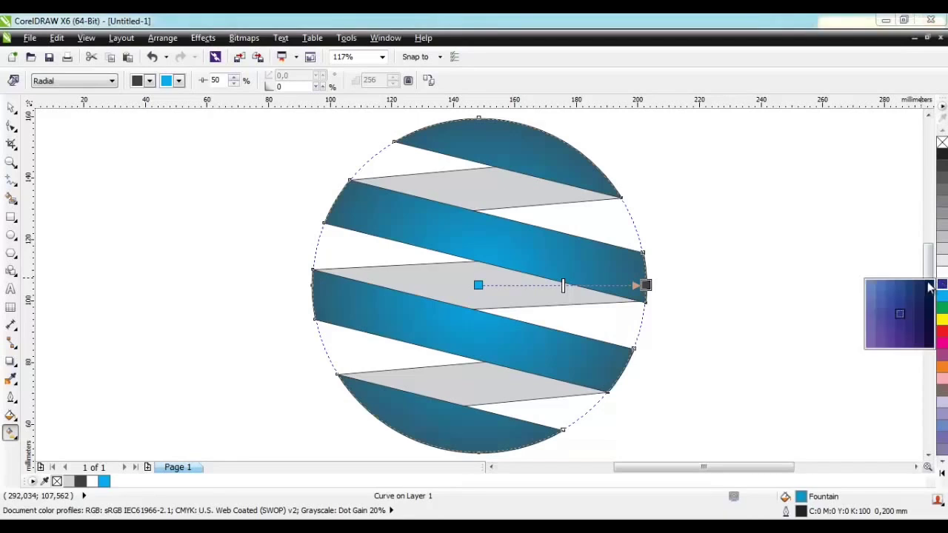
{"action": "left_click", "coordinate": [900, 314]}
{"action": "left_click_drag", "start_coordinate": [478, 285], "coordinate": [346, 348]}
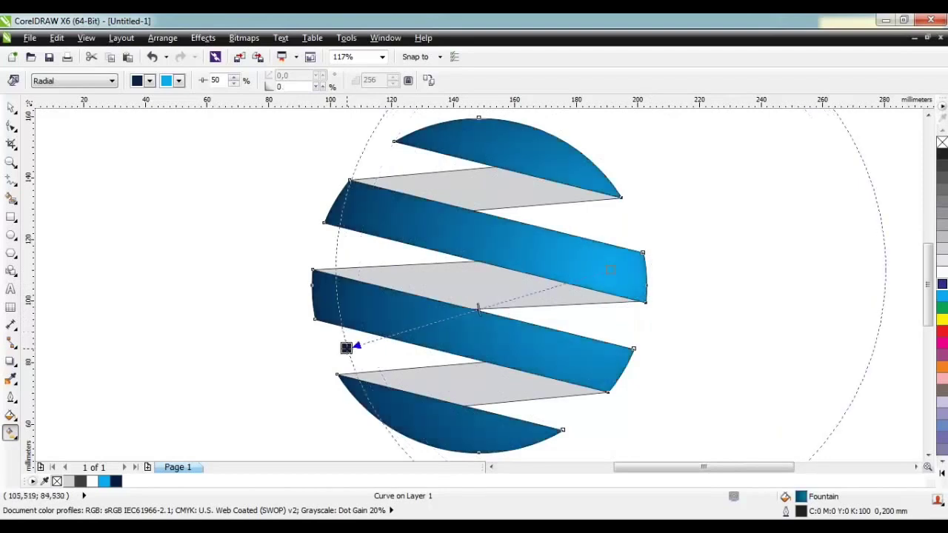
Break the blue striped circle apart into separate bands and group them.
{"action": "key", "text": "space"}
{"action": "key", "text": "ctrl+k"}
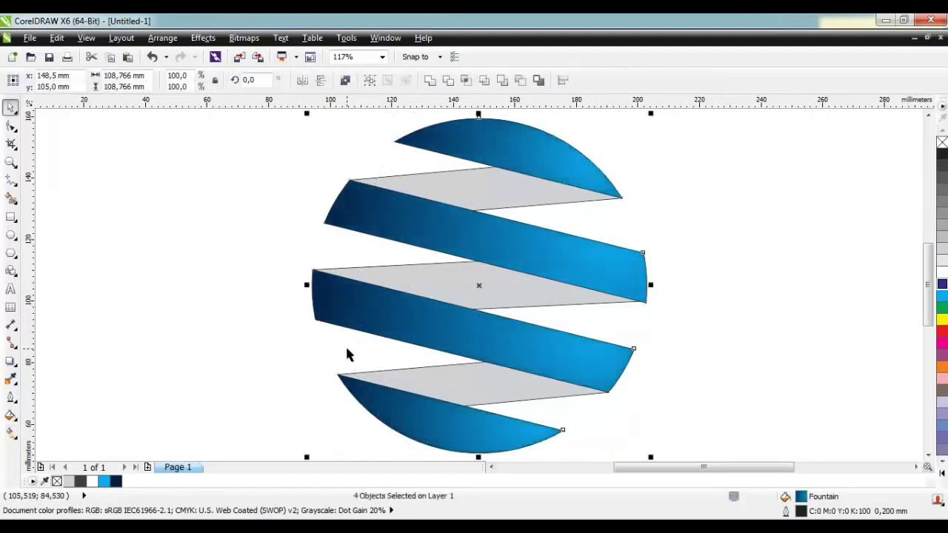
{"action": "key", "text": "ctrl+g"}
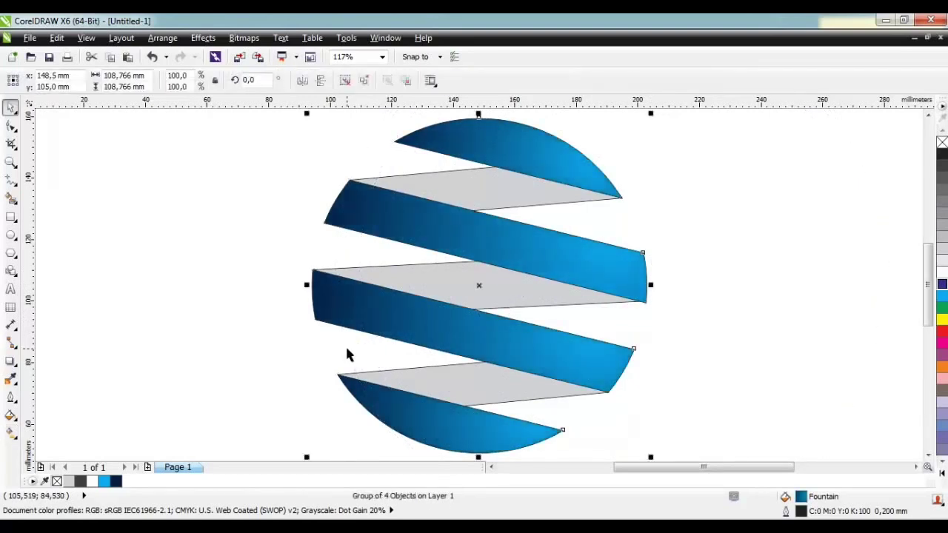
Combine the light grey strips into one curve and apply a radial fountain fill to it.
{"action": "key", "text": "ctrl+l"}
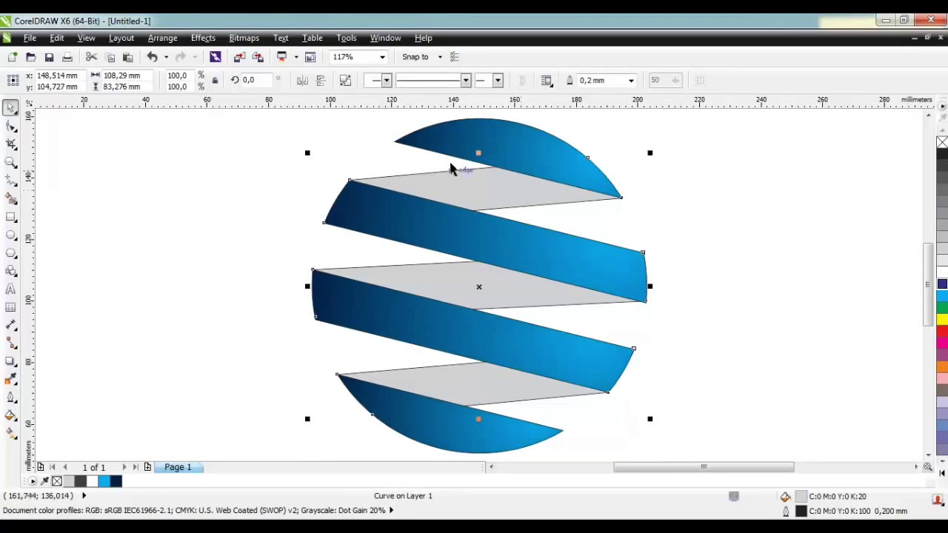
{"action": "key", "text": "g"}
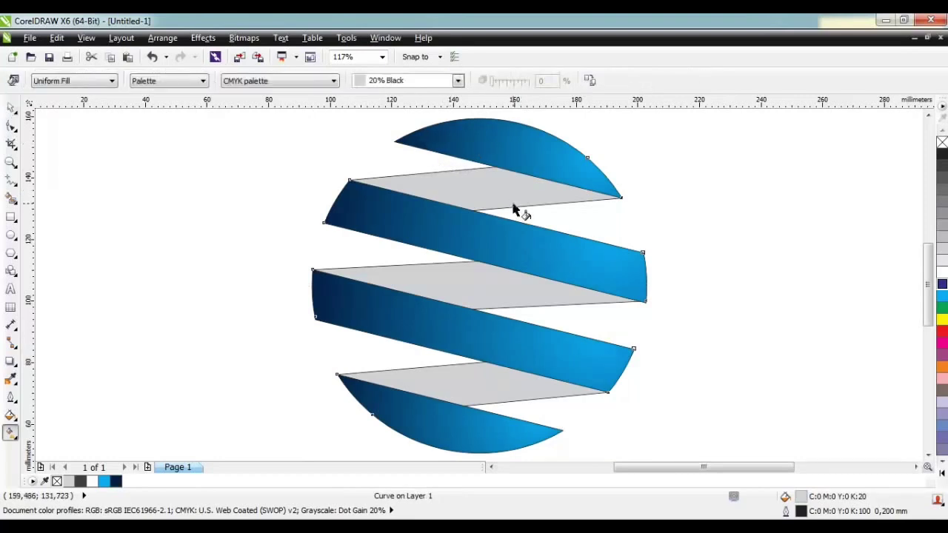
{"action": "left_click", "coordinate": [97, 81]}
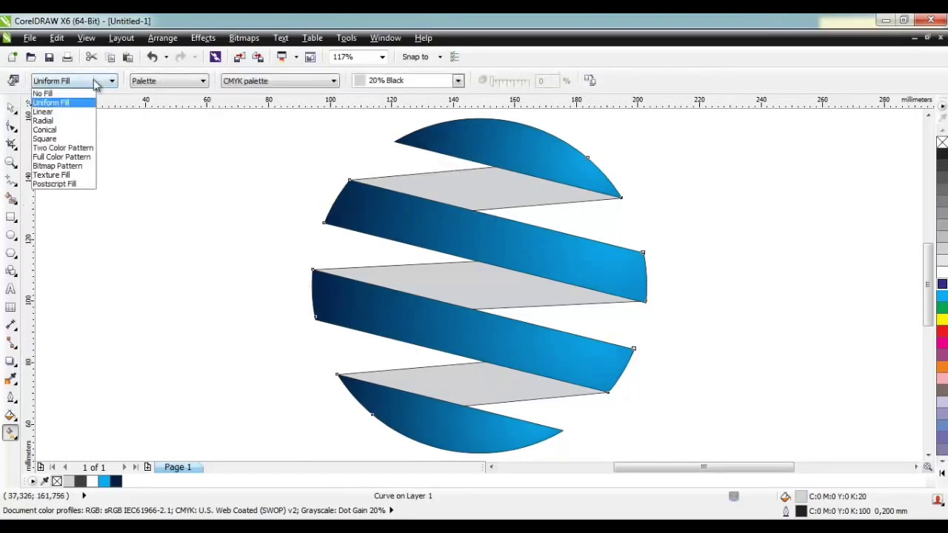
{"action": "left_click", "coordinate": [77, 120]}
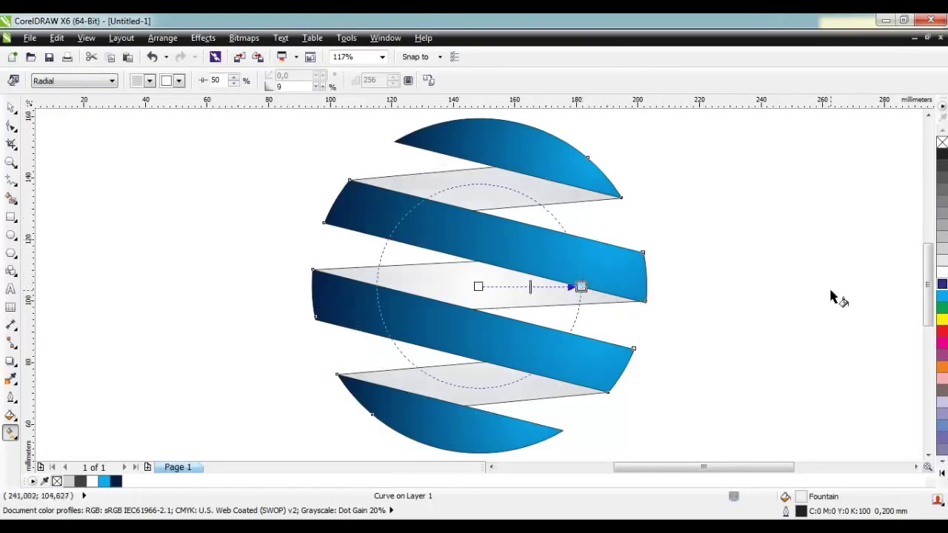
Try a radial fill on the rear strips with black outside and medium grey at the centre.
{"action": "left_click", "coordinate": [811, 193]}
{"action": "left_click", "coordinate": [481, 285]}
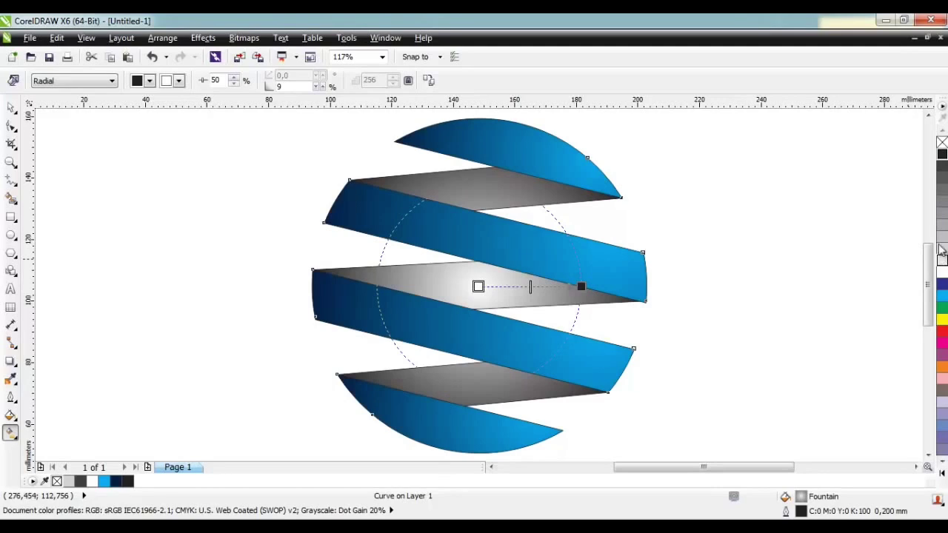
{"action": "left_click", "coordinate": [942, 196]}
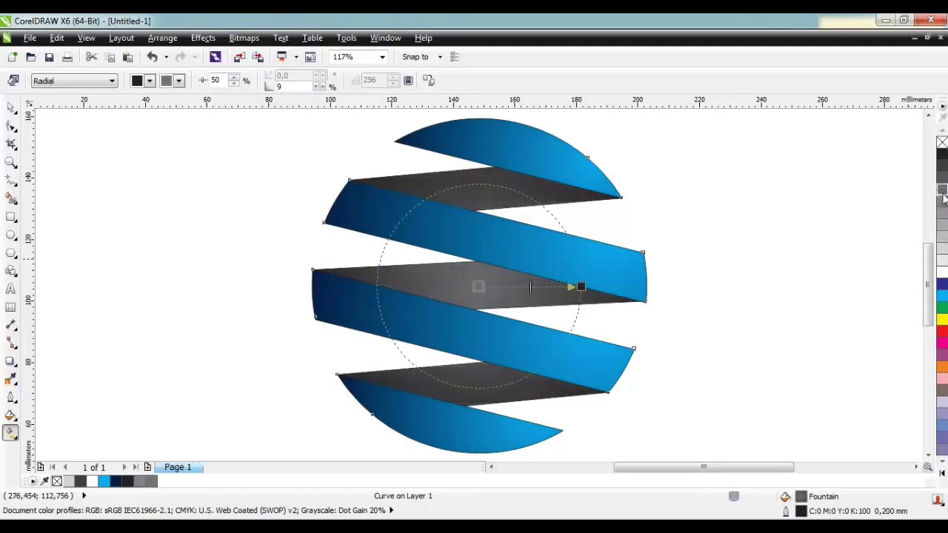
{"action": "left_click", "coordinate": [942, 204]}
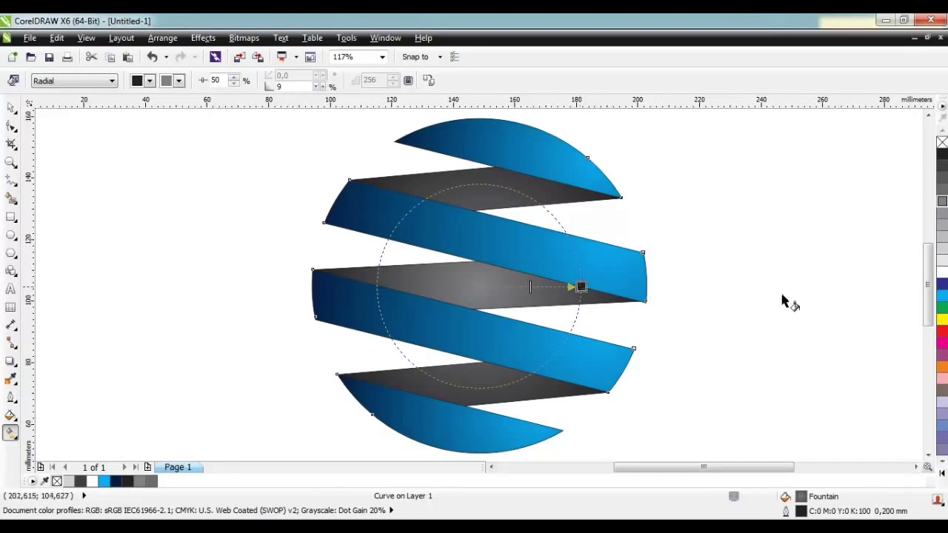
Recolour the rear strips' radial fill from violet-blue at the centre to dark navy outside, tighten its radius, and break the strips apart.
{"action": "left_click", "coordinate": [943, 286]}
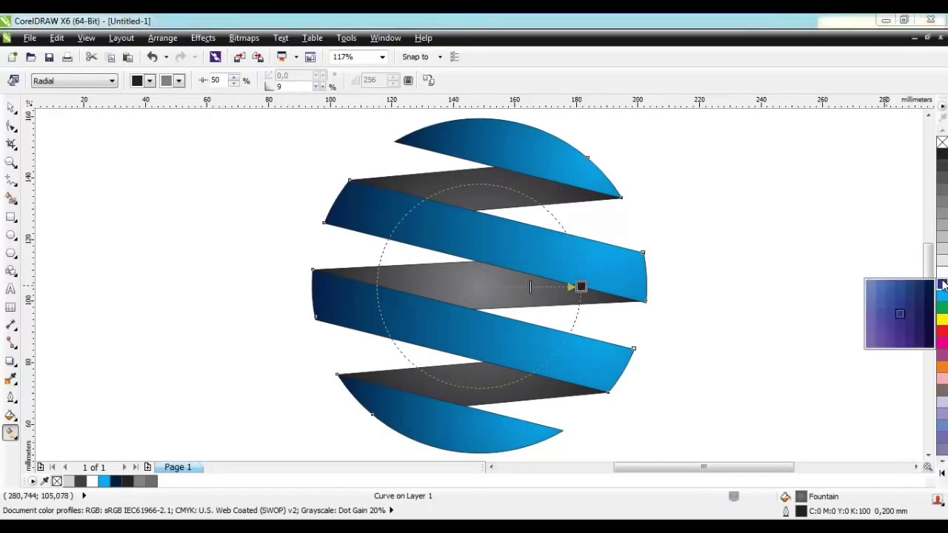
{"action": "left_click", "coordinate": [928, 289]}
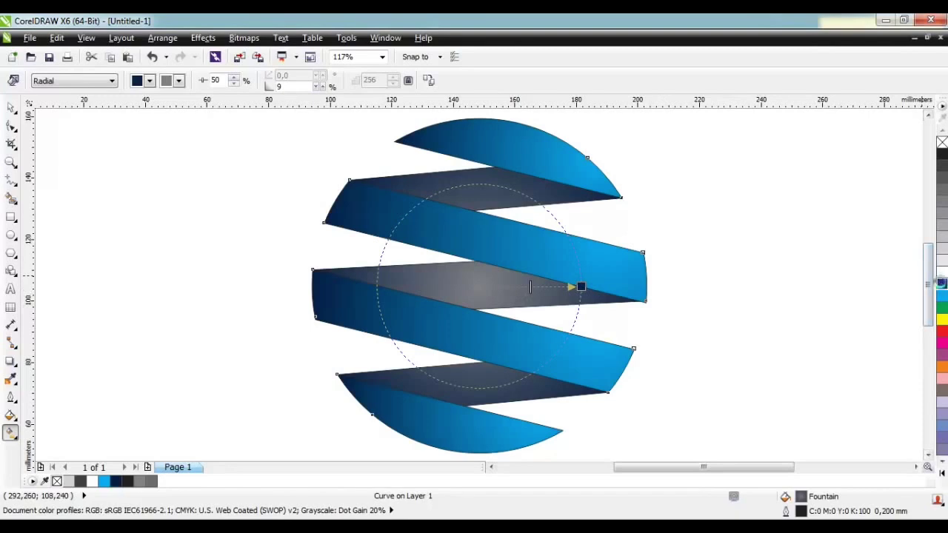
{"action": "left_click", "coordinate": [942, 284]}
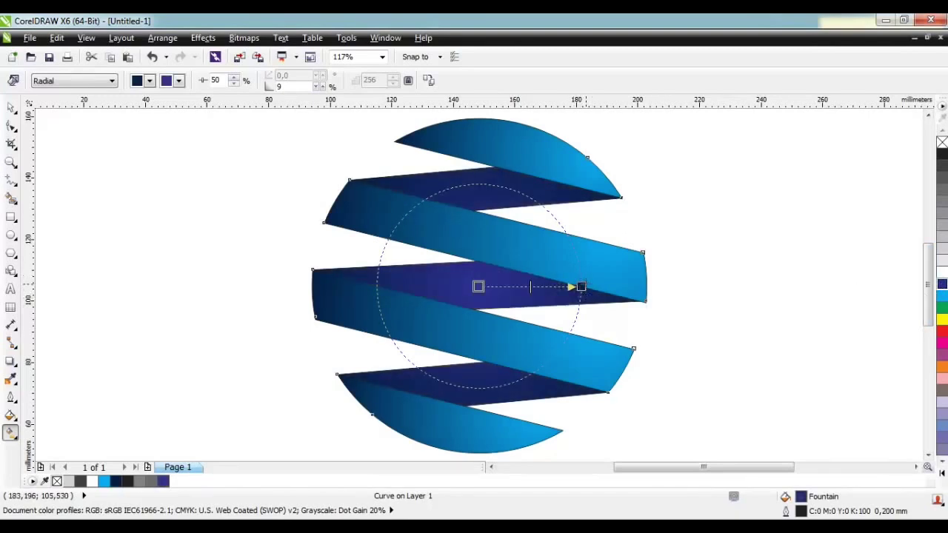
{"action": "left_click_drag", "start_coordinate": [580, 286], "coordinate": [560, 305]}
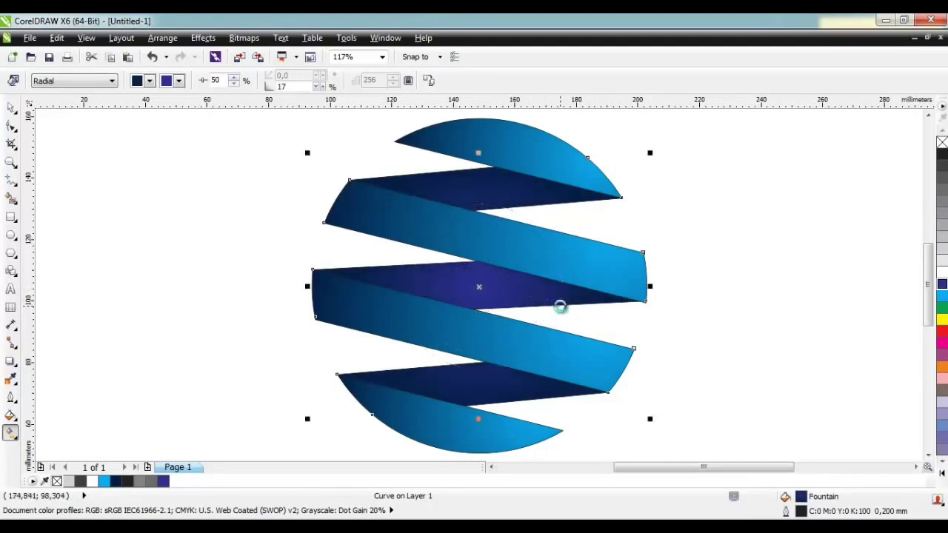
{"action": "key", "text": "space"}
{"action": "left_click", "coordinate": [775, 277]}
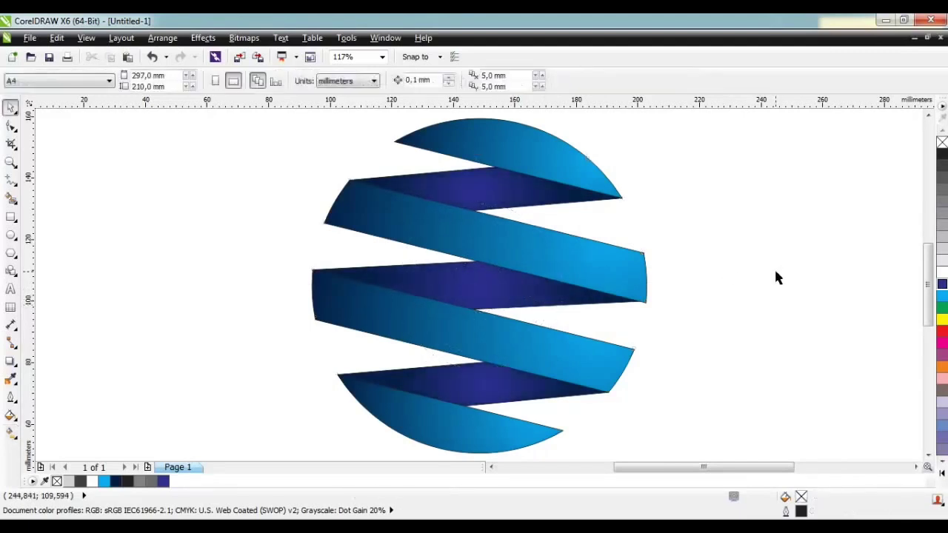
Remove the sphere's outlines and scale it down to about 56 mm across near the page's left edge.
{"action": "scroll", "coordinate": [775, 277], "scroll_direction": "down", "scroll_amount": 3}
{"action": "key", "text": "ctrl+a"}
{"action": "key", "text": "shift+F2"}
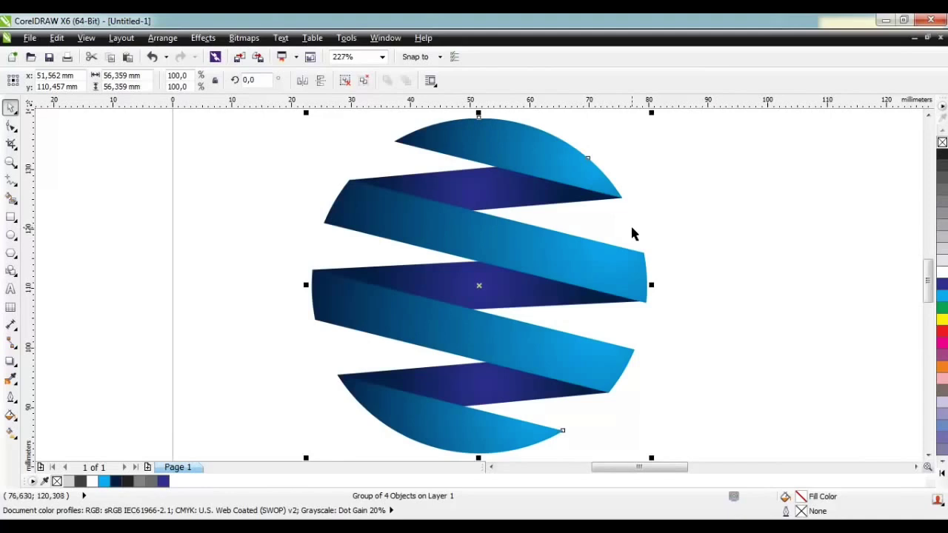
Ungroup the four blue bands, then move the uppermost violet strip and undo the move.
{"action": "key", "text": "ctrl+u"}
{"action": "left_click", "coordinate": [631, 229]}
{"action": "left_click", "coordinate": [507, 189]}
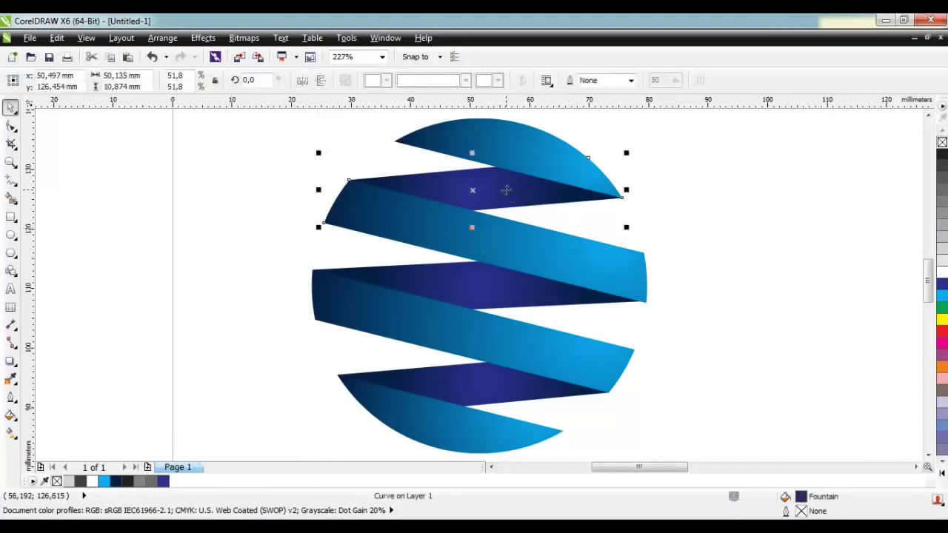
{"action": "left_click_drag", "start_coordinate": [506, 190], "coordinate": [514, 174]}
{"action": "key", "text": "ctrl+z"}
Examine the radial fills of the individual violet strips in the middle and lower part of the sphere.
{"action": "left_click", "coordinate": [480, 285]}
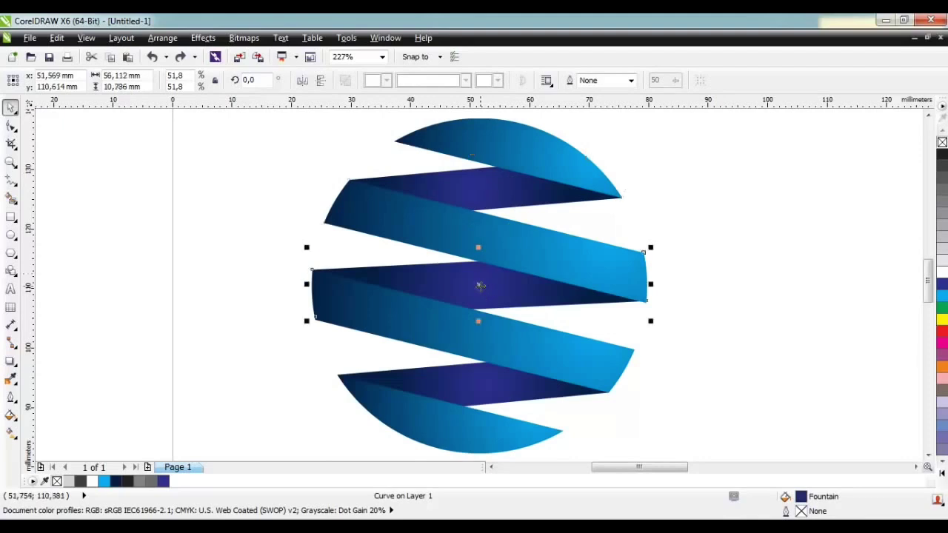
{"action": "key", "text": "g"}
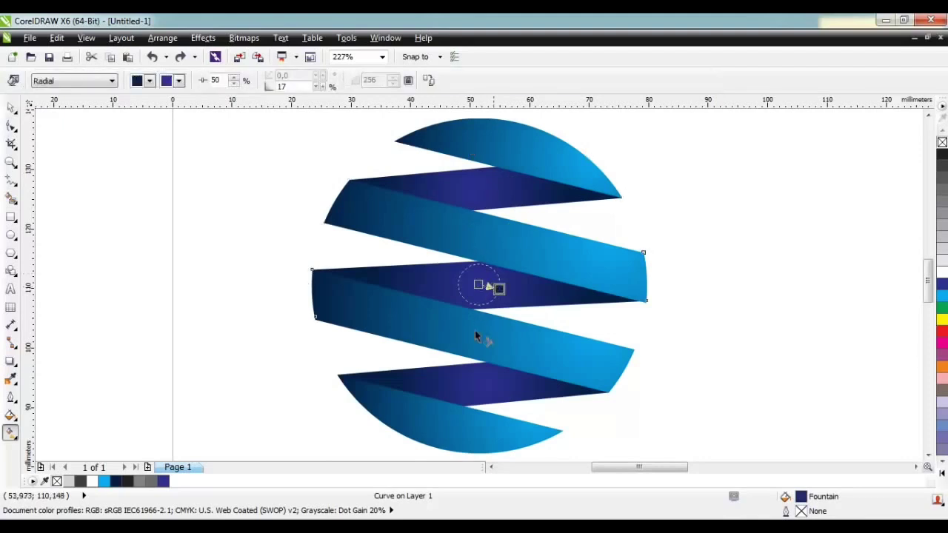
{"action": "left_click", "coordinate": [513, 194]}
{"action": "left_click", "coordinate": [518, 288]}
{"action": "key", "text": "space"}
{"action": "left_click", "coordinate": [486, 382]}
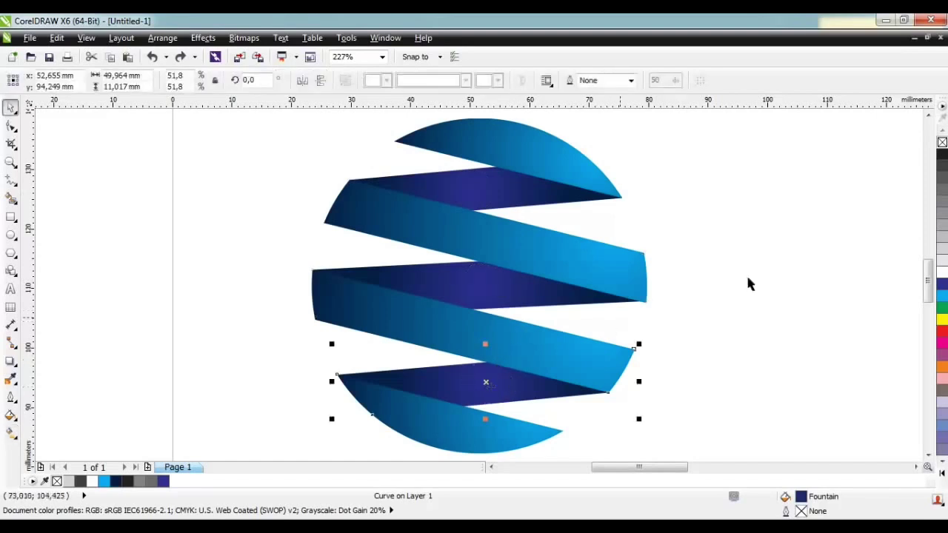
{"action": "left_click", "coordinate": [762, 279]}
Add the artistic text "GLOBAL" to the right of the sphere.
{"action": "scroll", "coordinate": [762, 279], "scroll_direction": "down", "scroll_amount": 3}
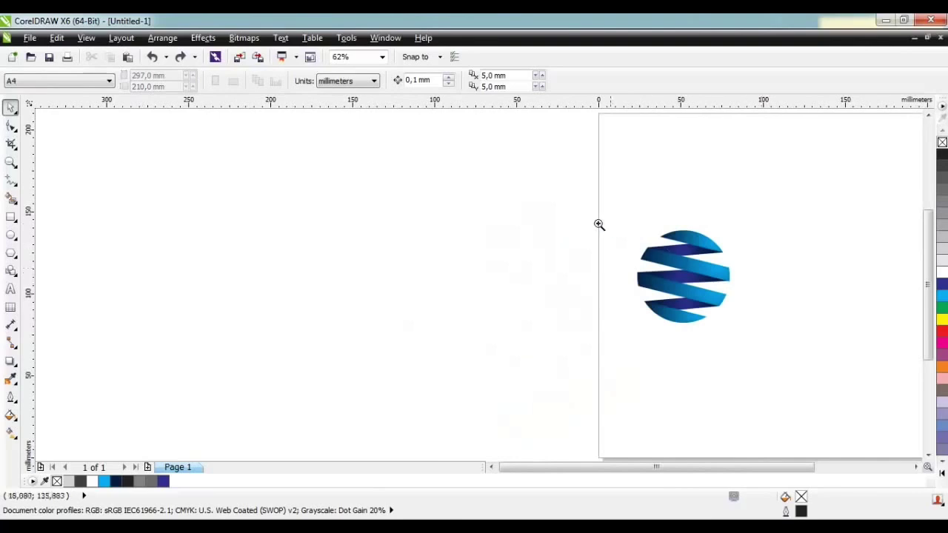
{"action": "scroll", "coordinate": [575, 209], "scroll_direction": "right", "scroll_amount": 5}
{"action": "left_click_drag", "start_coordinate": [372, 207], "coordinate": [895, 342]}
{"action": "key", "text": "g"}
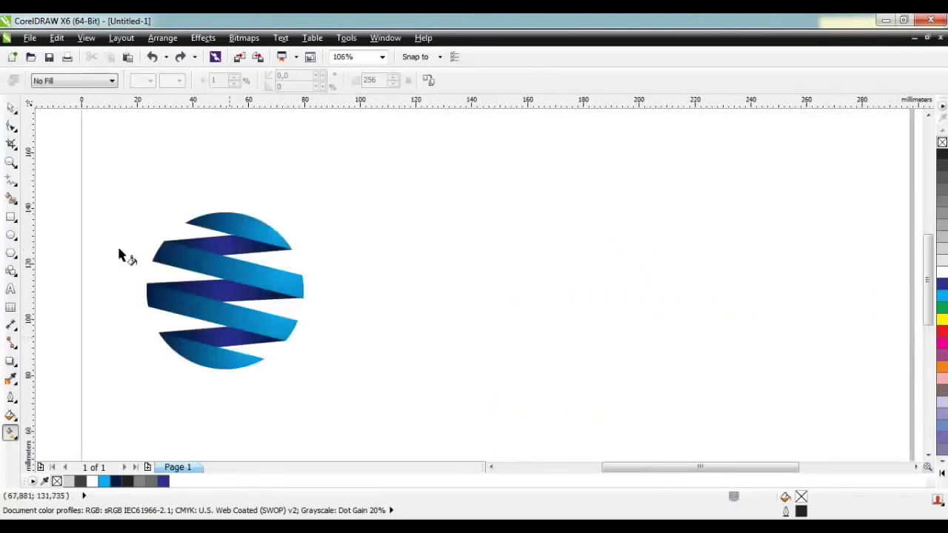
{"action": "left_click", "coordinate": [10, 288]}
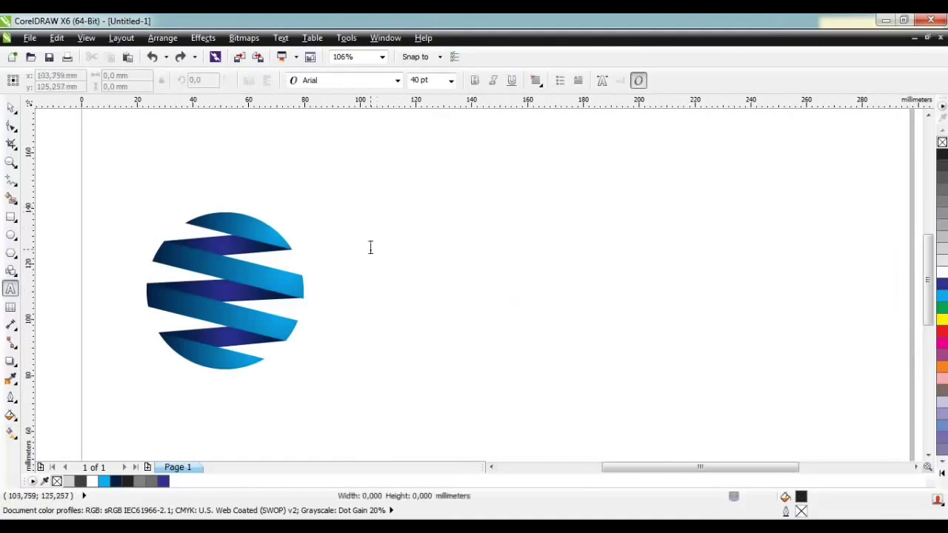
{"action": "left_click", "coordinate": [370, 247]}
{"action": "type", "text": "GLOBAL"}
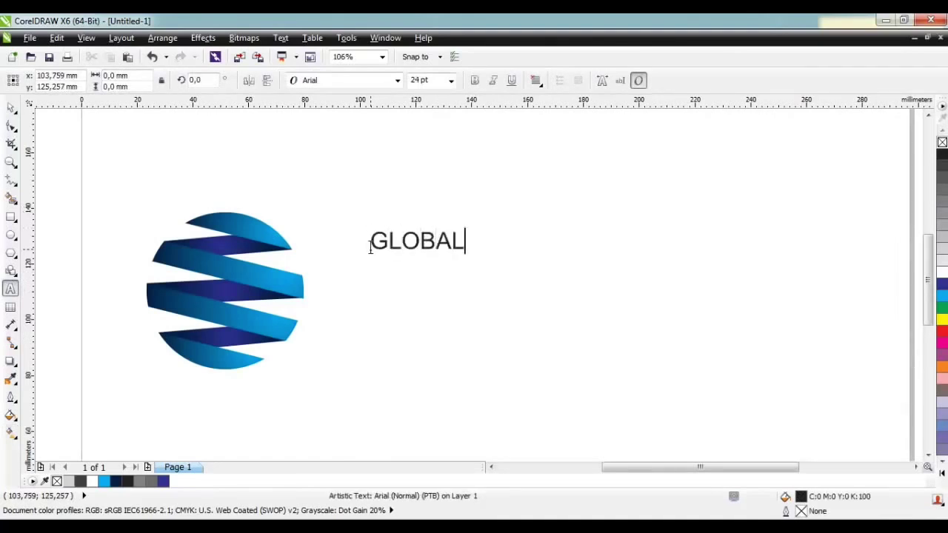
Set the GLOBAL text in FoughtKnight Victory and enlarge it to about 70.39 pt beside the sphere.
{"action": "left_click", "coordinate": [11, 108]}
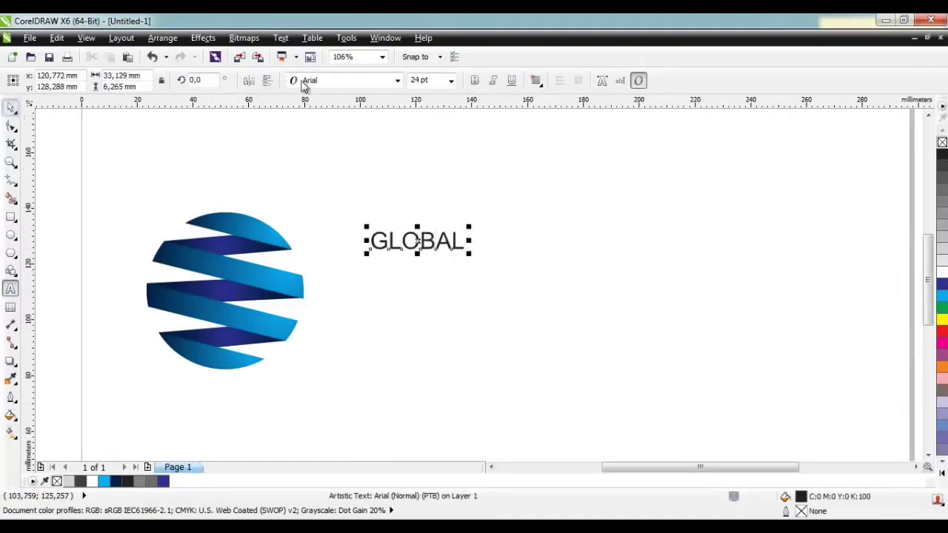
{"action": "left_click", "coordinate": [341, 80]}
{"action": "left_click", "coordinate": [355, 123]}
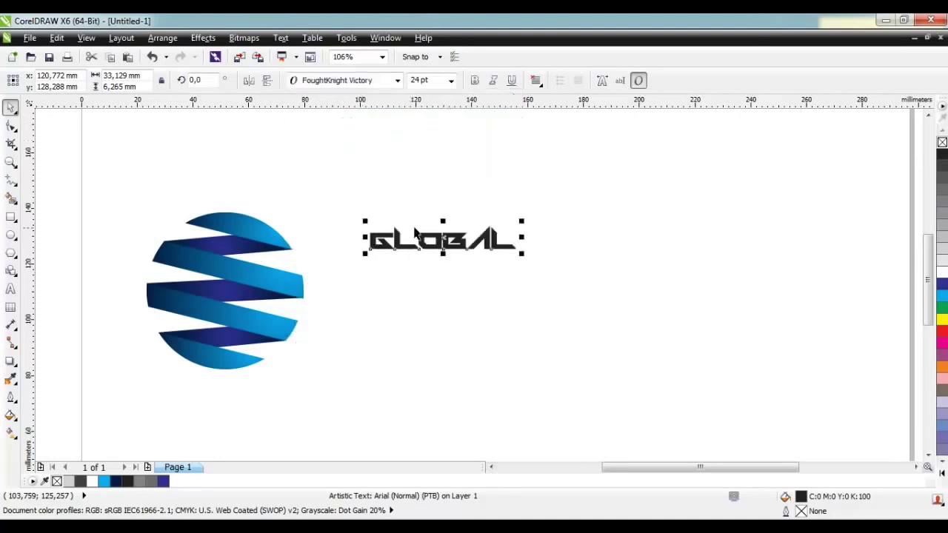
{"action": "left_click_drag", "start_coordinate": [419, 256], "coordinate": [377, 270]}
{"action": "left_click_drag", "start_coordinate": [473, 283], "coordinate": [758, 391]}
Break GLOBAL into separate letters and close the gaps between O, B, A and L, dropping the A below the baseline.
{"action": "left_click_drag", "start_coordinate": [508, 316], "coordinate": [480, 296]}
{"action": "key", "text": "ctrl+k"}
{"action": "left_click", "coordinate": [507, 300]}
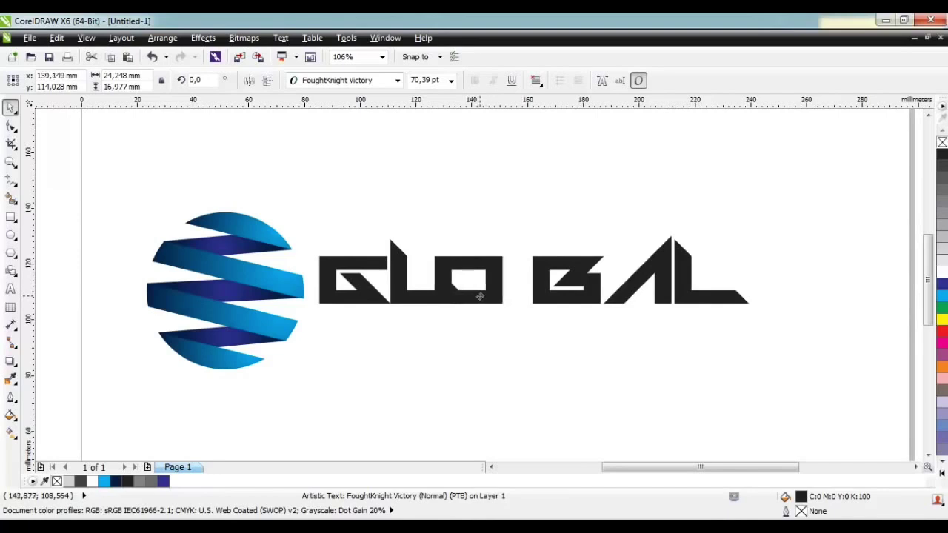
{"action": "left_click", "coordinate": [593, 289]}
{"action": "left_click_drag", "start_coordinate": [592, 289], "coordinate": [556, 280]}
{"action": "left_click", "coordinate": [652, 278]}
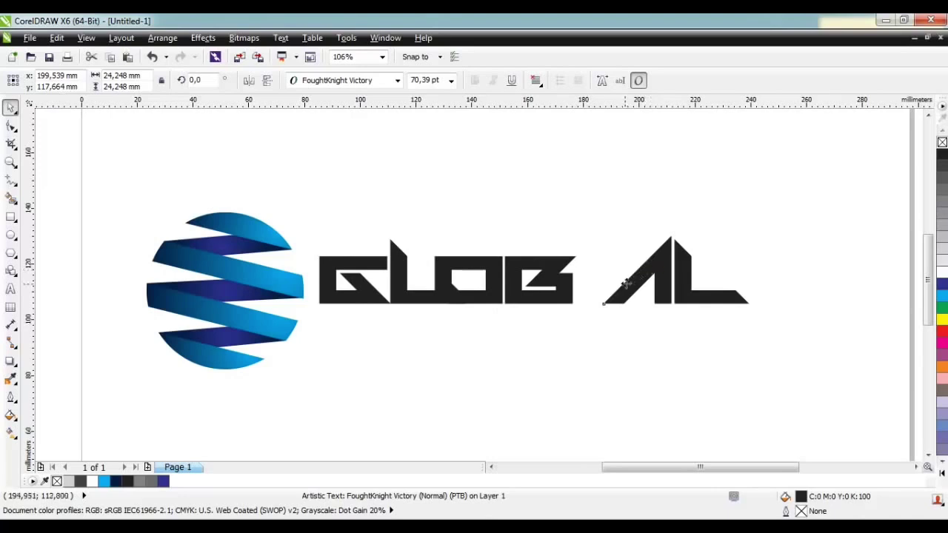
{"action": "left_click_drag", "start_coordinate": [643, 277], "coordinate": [593, 289]}
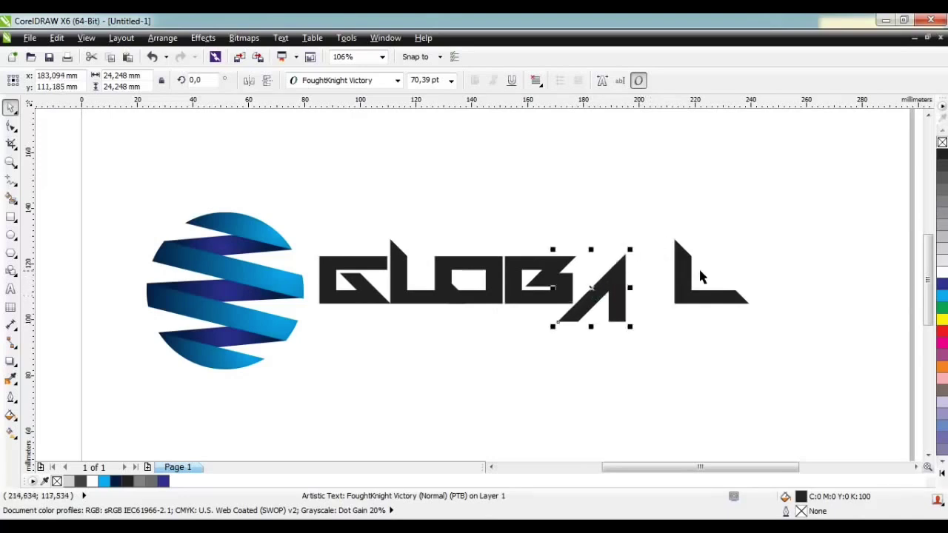
{"action": "left_click_drag", "start_coordinate": [690, 278], "coordinate": [647, 276]}
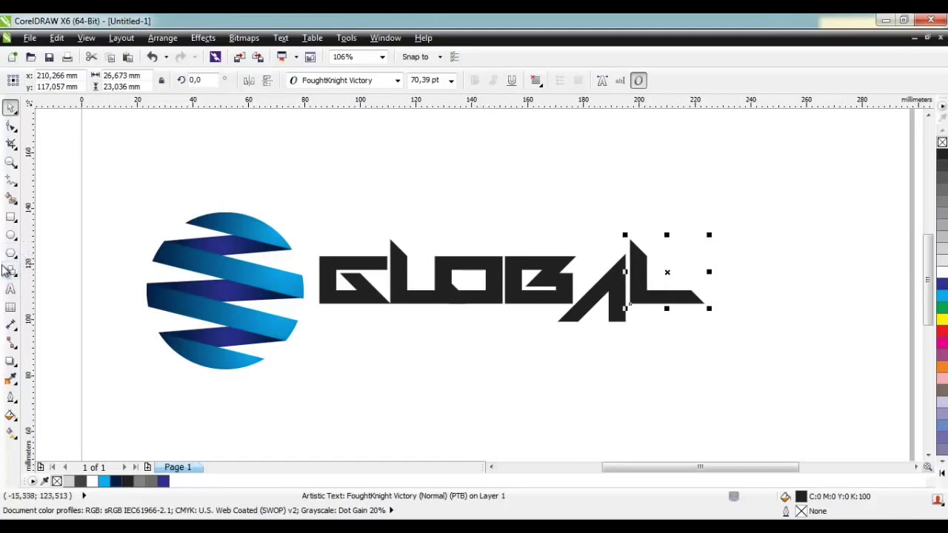
Add the 24 pt artistic text "ENTERPRISES" beneath the word GLOBAL.
{"action": "left_click", "coordinate": [10, 289]}
{"action": "key", "text": "Escape"}
{"action": "key", "text": "Escape"}
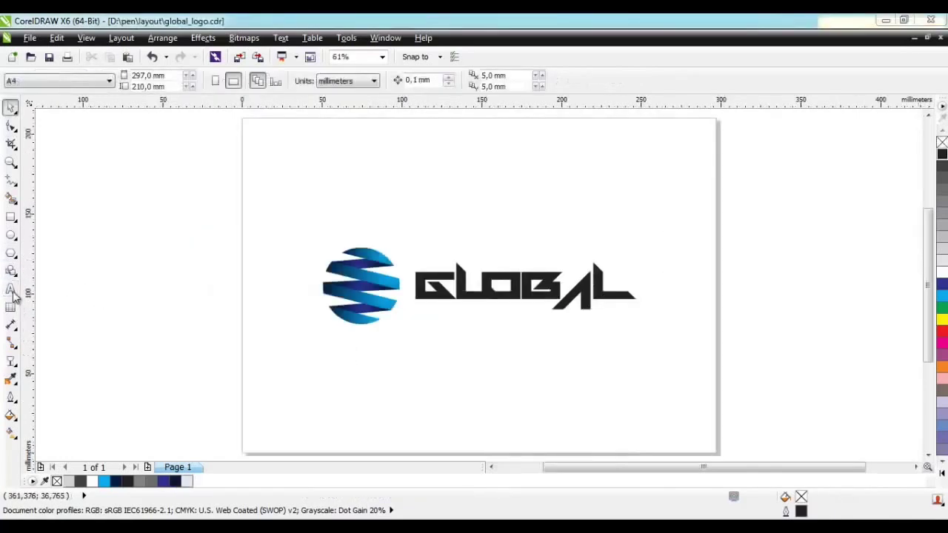
{"action": "left_click", "coordinate": [10, 288]}
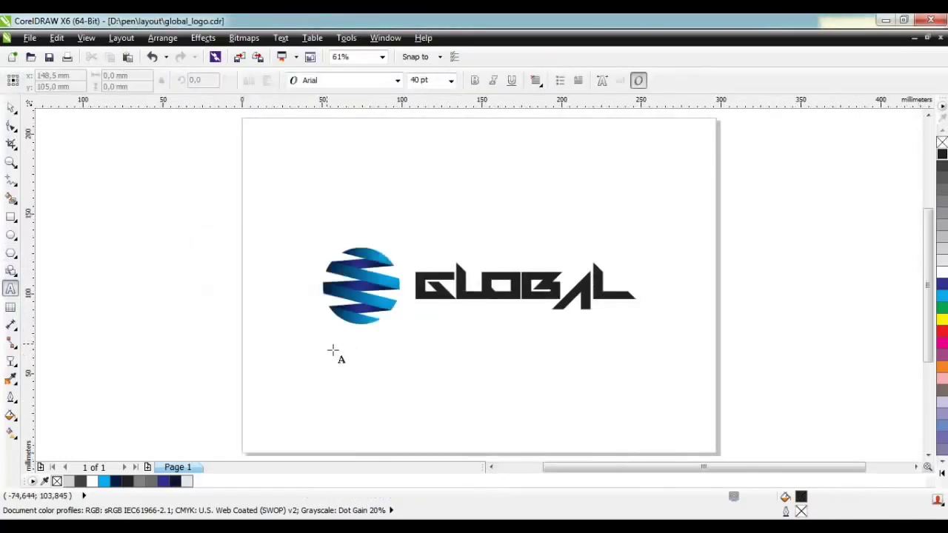
{"action": "left_click", "coordinate": [455, 315]}
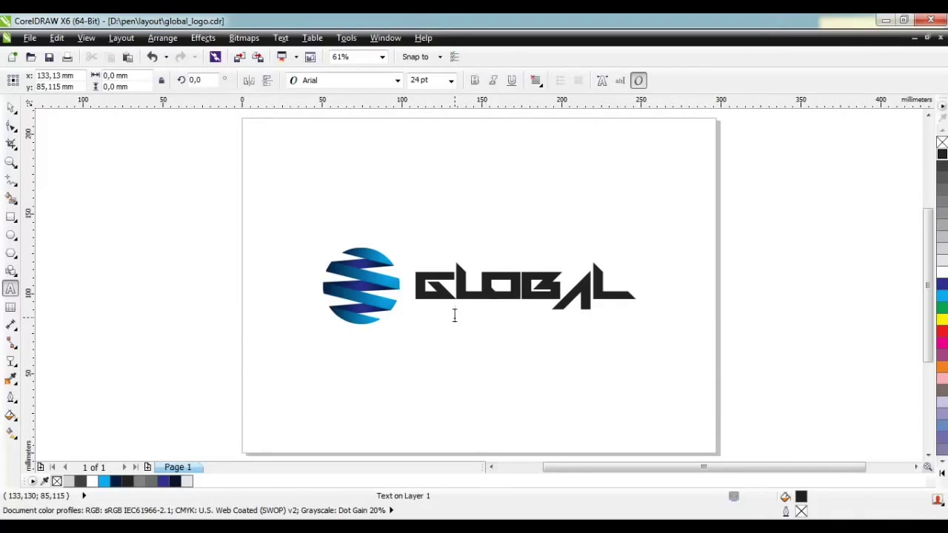
{"action": "type", "text": "ENTERPRISES"}
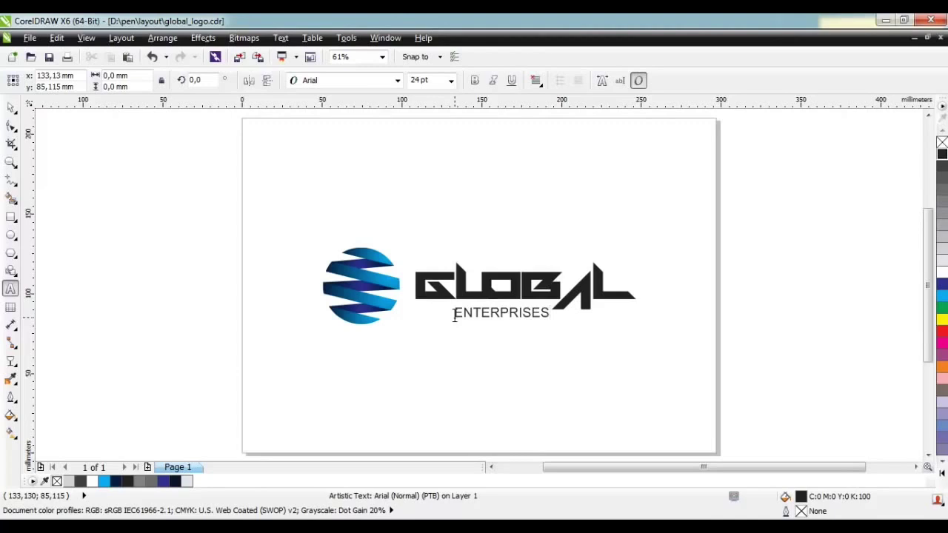
{"action": "key", "text": "Escape"}
Set ENTERPRISES in Tw Cen MT, align it under the G of GLOBAL, and widen its letter spacing to reach the A.
{"action": "left_click", "coordinate": [12, 109]}
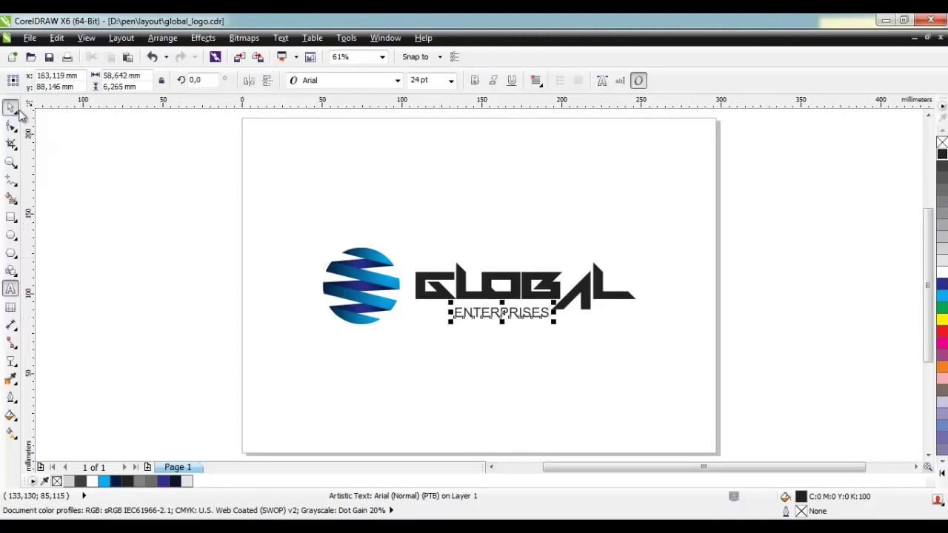
{"action": "left_click", "coordinate": [363, 80]}
{"action": "left_click", "coordinate": [363, 127]}
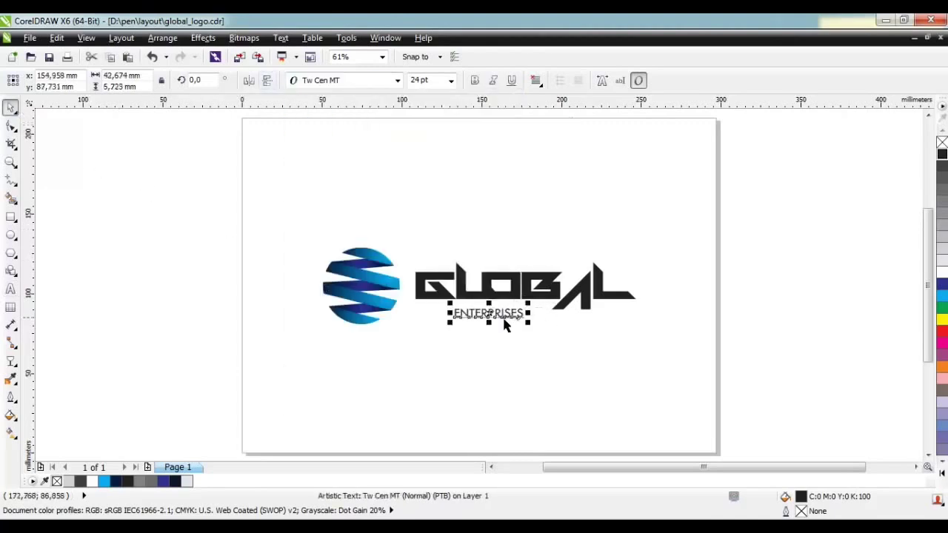
{"action": "left_click_drag", "start_coordinate": [501, 321], "coordinate": [544, 319]}
{"action": "left_click", "coordinate": [11, 126]}
{"action": "key", "text": "space"}
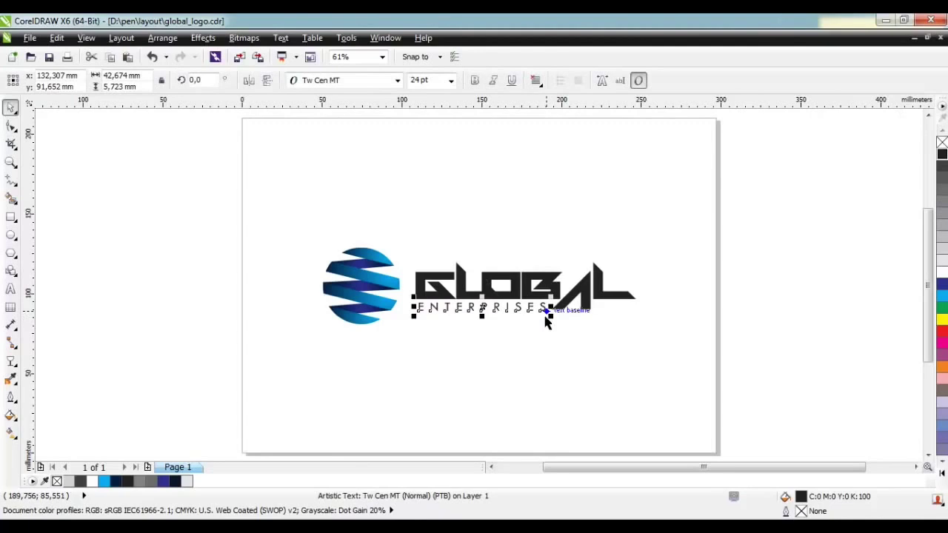
Copy the blue gradient fill of the sphere's top band onto the letter G.
{"action": "left_click", "coordinate": [390, 260]}
{"action": "left_click_drag", "start_coordinate": [390, 261], "coordinate": [422, 275]}
{"action": "left_click", "coordinate": [468, 319]}
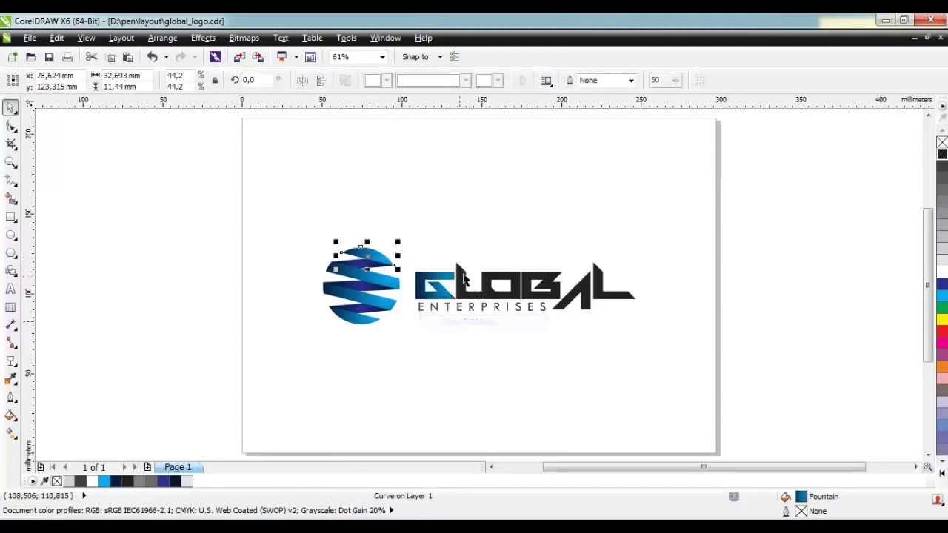
Copy the blue gradient fill onto the first L, B, A and final L of GLOBAL, leaving out the O.
{"action": "left_click", "coordinate": [464, 276]}
{"action": "left_click_drag", "start_coordinate": [463, 270], "coordinate": [463, 269]}
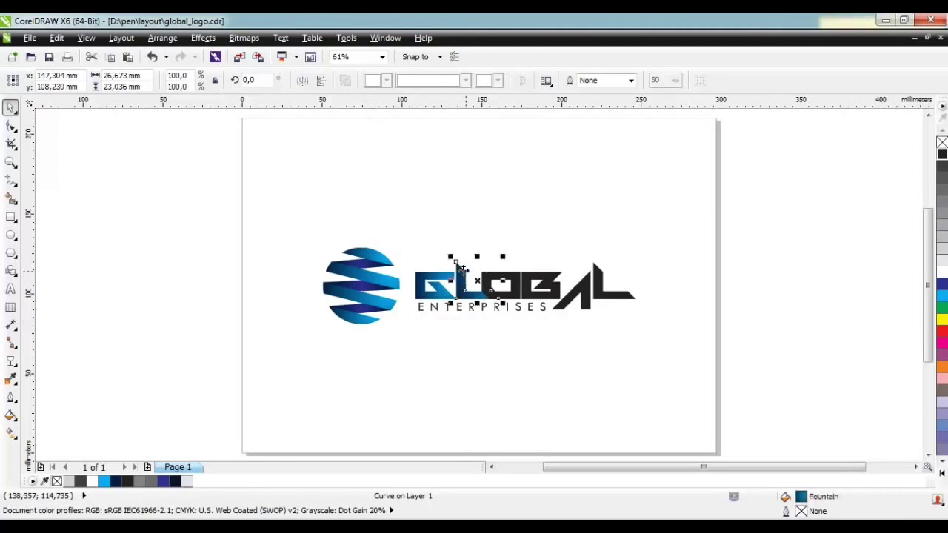
{"action": "left_click", "coordinate": [539, 283]}
{"action": "key", "text": "ctrl+r"}
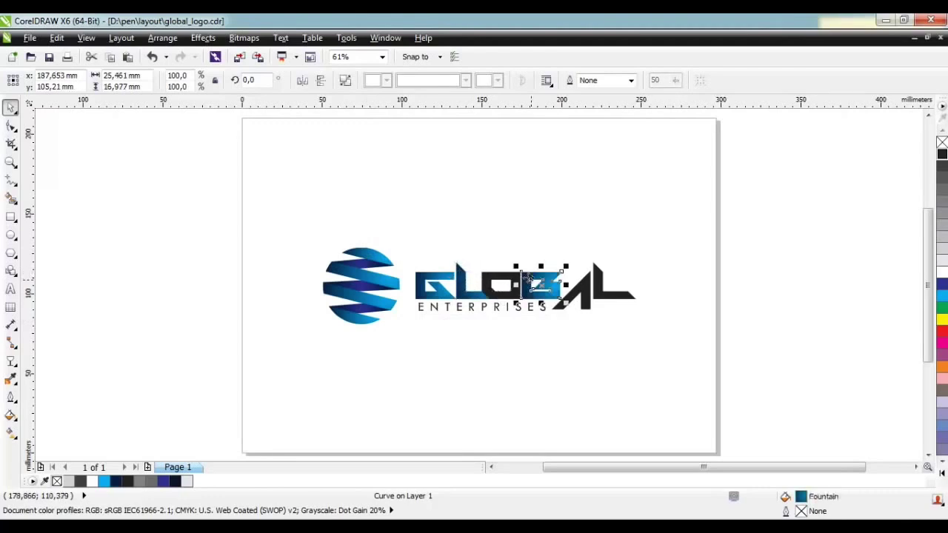
{"action": "left_click", "coordinate": [594, 284]}
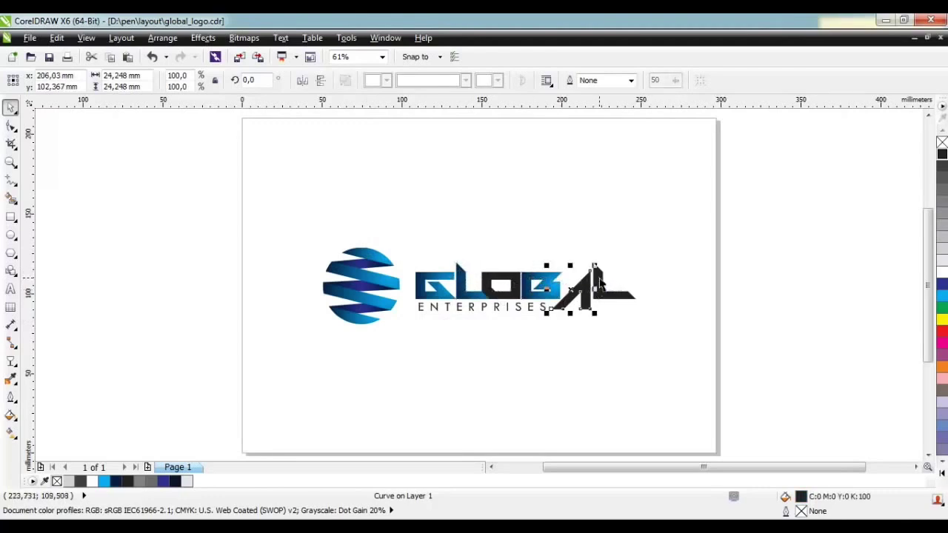
{"action": "key", "text": "ctrl+r"}
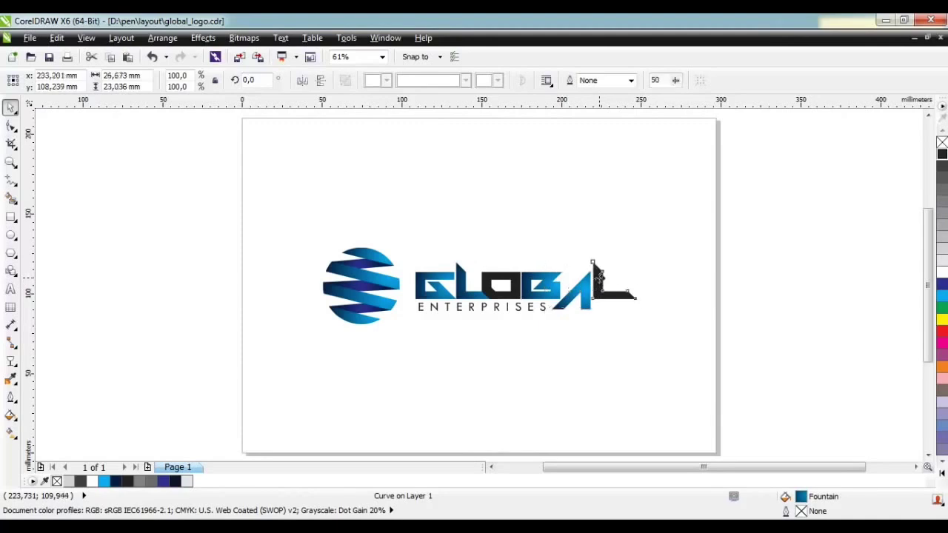
{"action": "left_click", "coordinate": [599, 281]}
{"action": "key", "text": "ctrl+r"}
Fill the ENTERPRISES text with cyan and the letter O with the dark violet shade C90 M96 Y25 K59.
{"action": "left_click", "coordinate": [546, 305]}
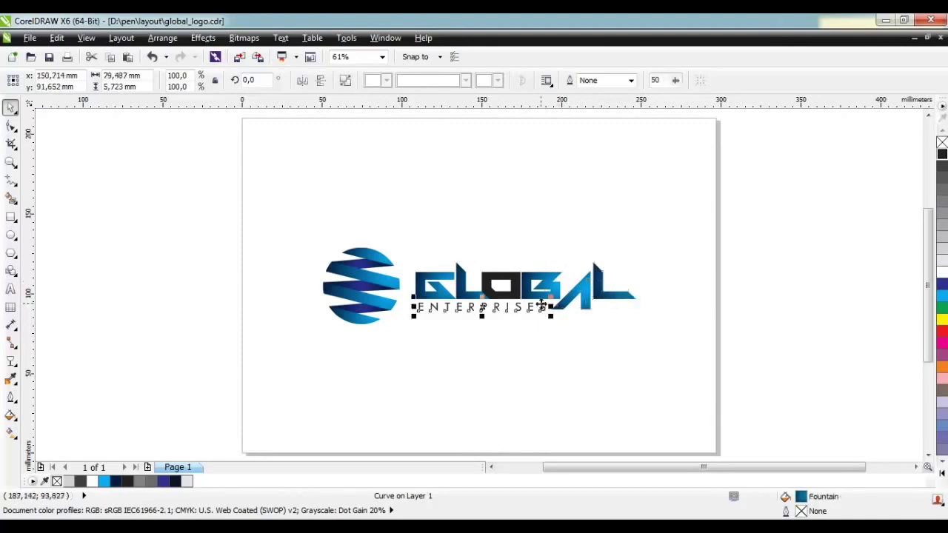
{"action": "left_click", "coordinate": [942, 296]}
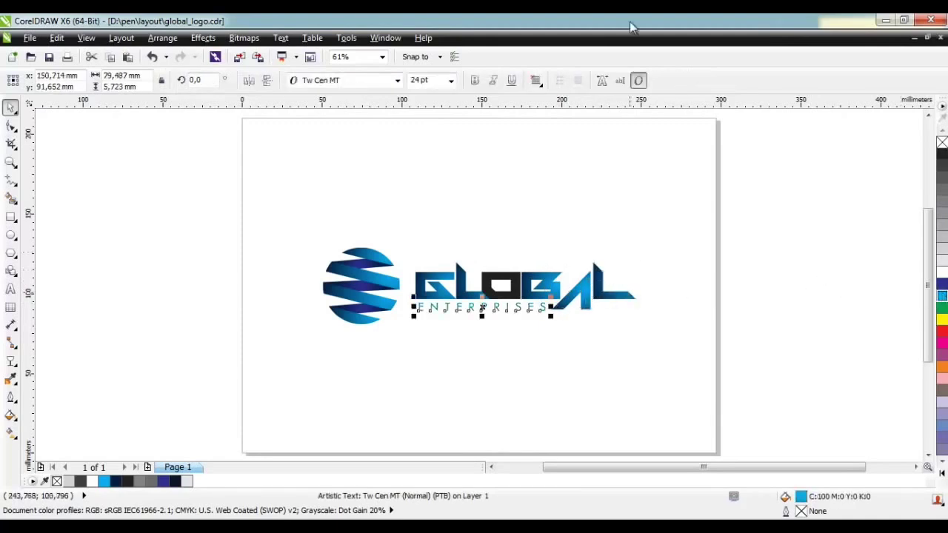
{"action": "left_click", "coordinate": [519, 285]}
{"action": "left_click", "coordinate": [942, 286]}
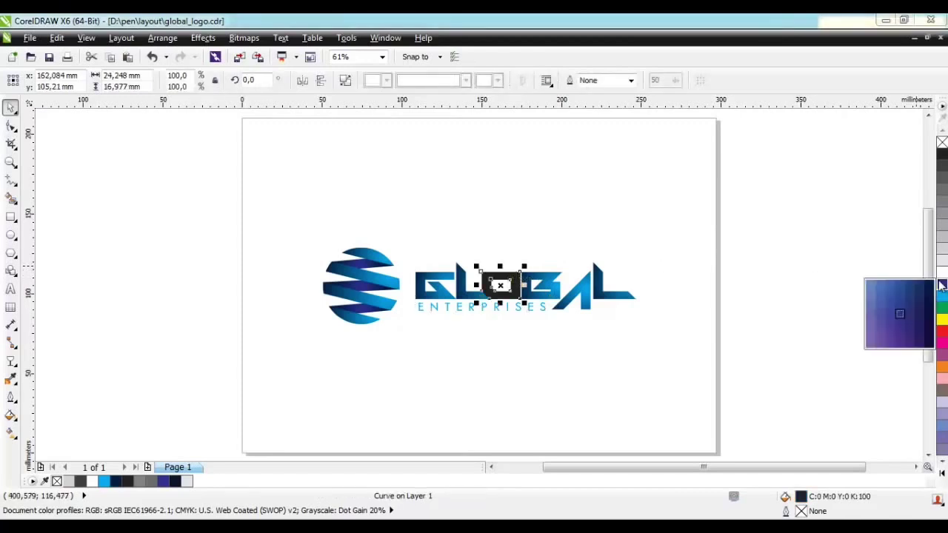
{"action": "left_click", "coordinate": [931, 343]}
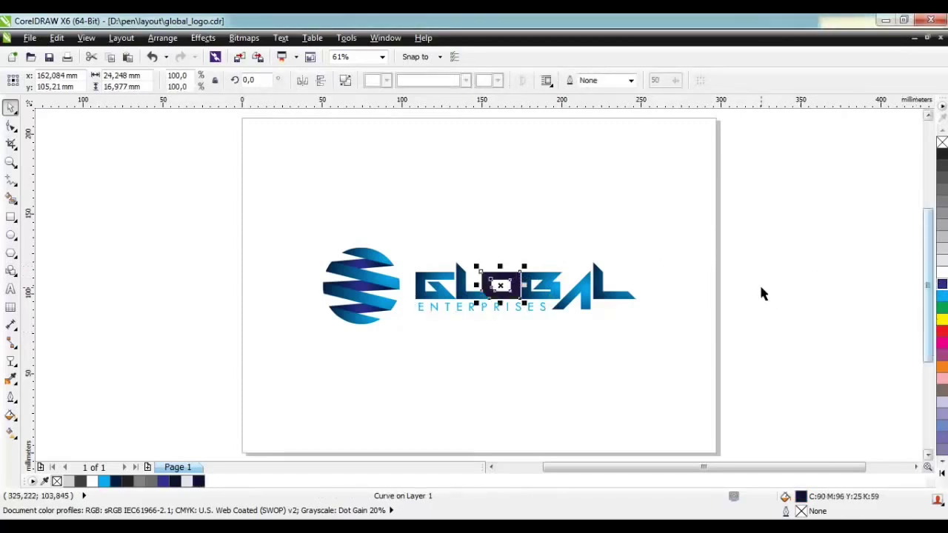
Group the GLOBAL ENTERPRISES lettering as one object and the sphere's bands as another.
{"action": "left_click", "coordinate": [676, 255]}
{"action": "left_click_drag", "start_coordinate": [820, 403], "coordinate": [409, 216]}
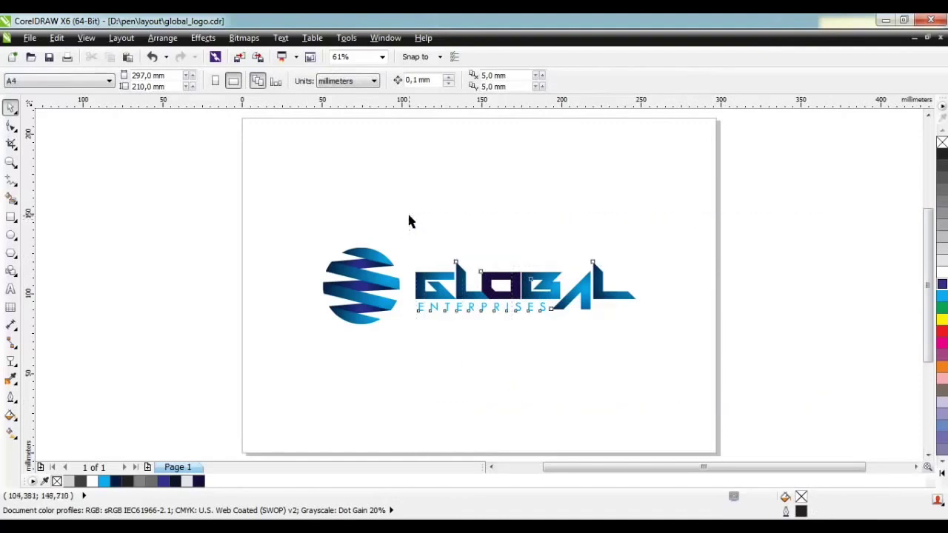
{"action": "key", "text": "ctrl+g"}
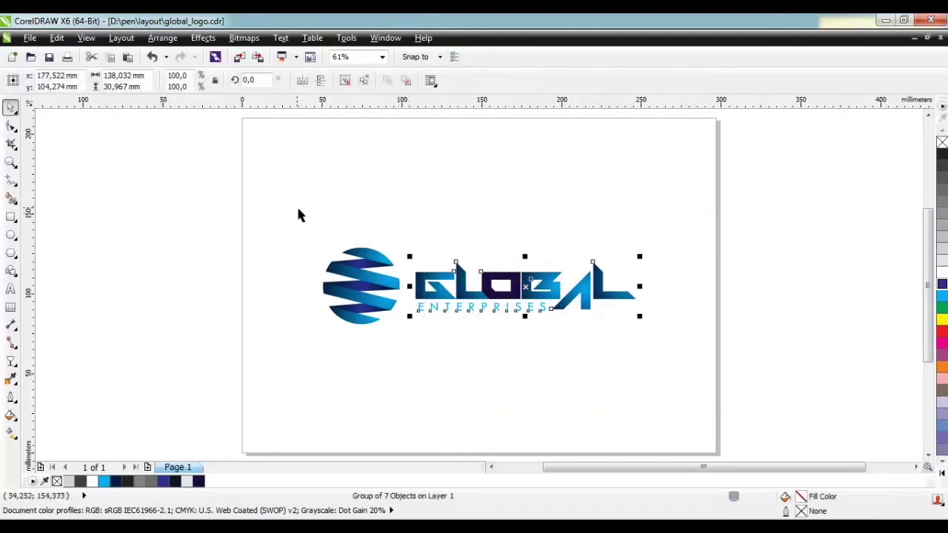
{"action": "left_click_drag", "start_coordinate": [297, 208], "coordinate": [408, 346]}
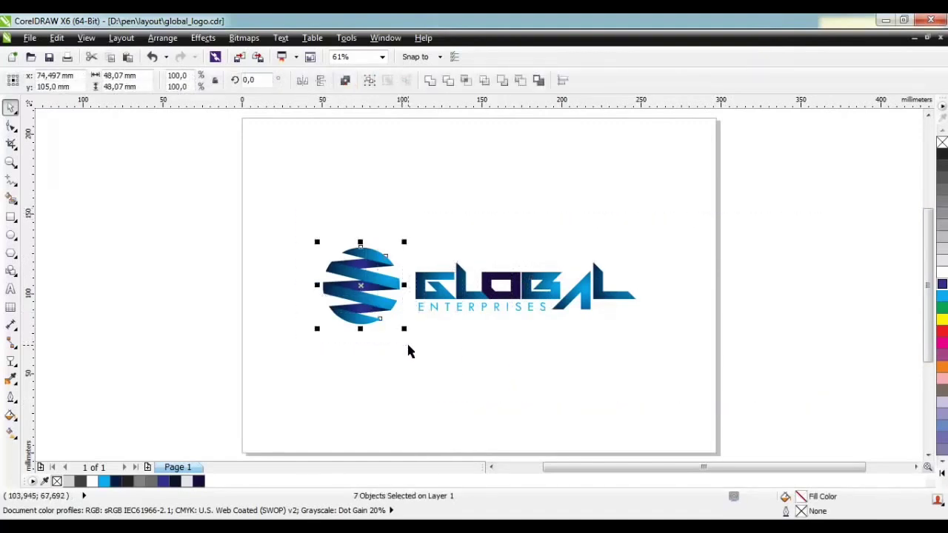
{"action": "key", "text": "ctrl+g"}
{"action": "left_click", "coordinate": [236, 237]}
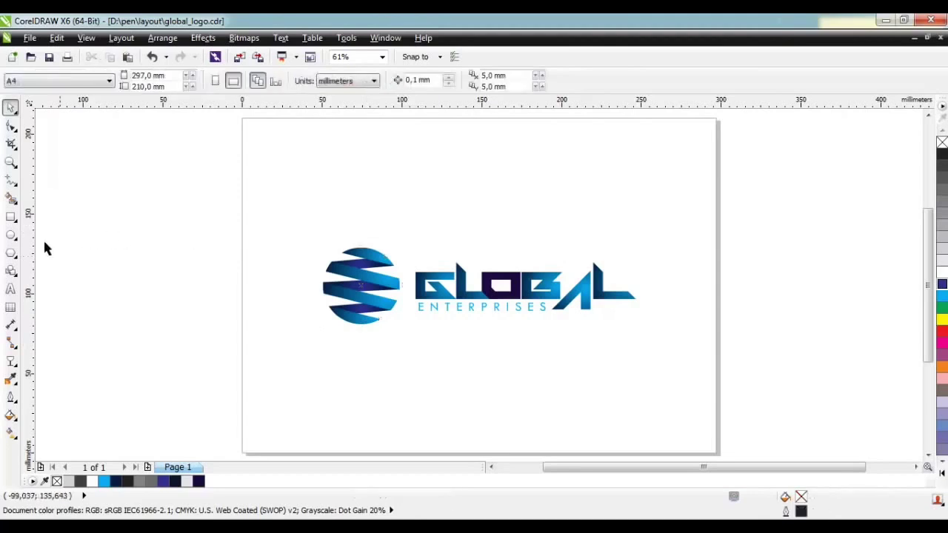
Add a page-sized background rectangle behind the logo and give it a radial fill.
{"action": "double_click", "coordinate": [11, 217]}
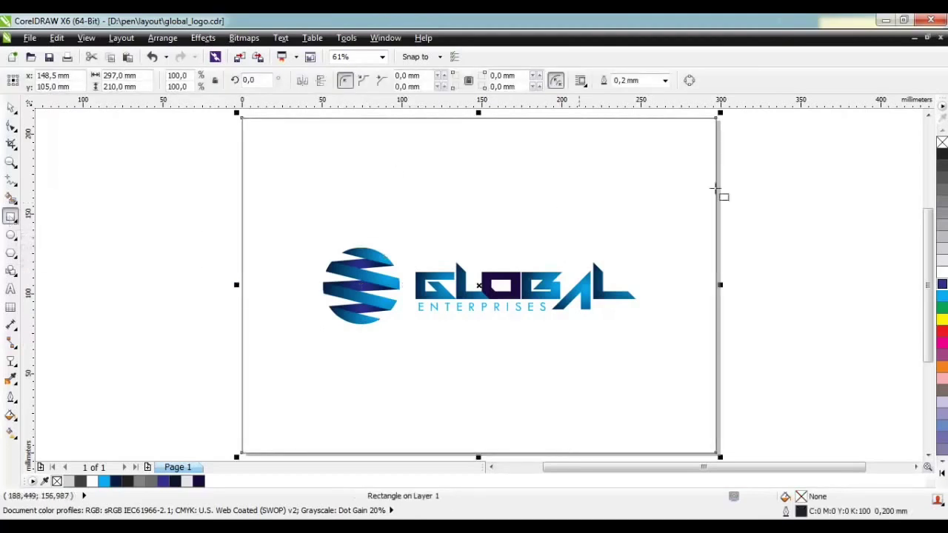
{"action": "key", "text": "g"}
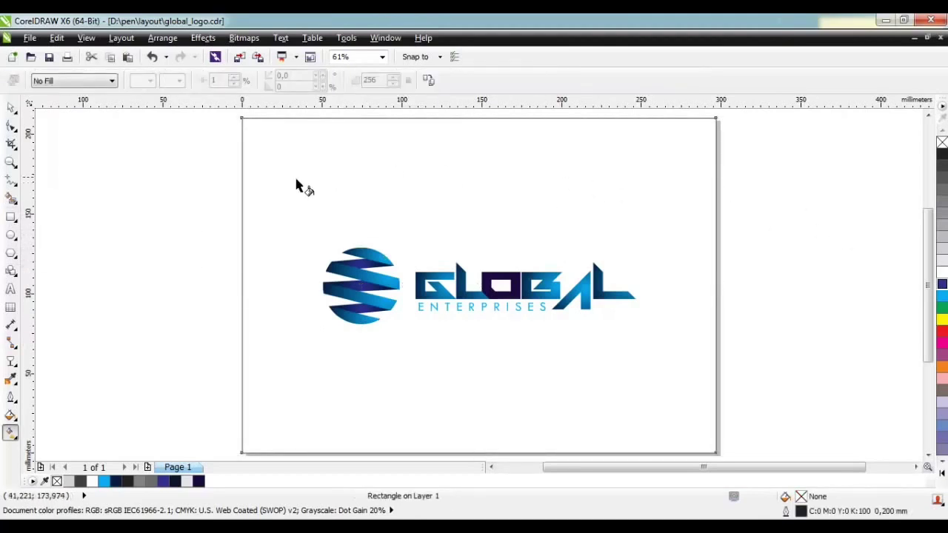
{"action": "left_click", "coordinate": [105, 81]}
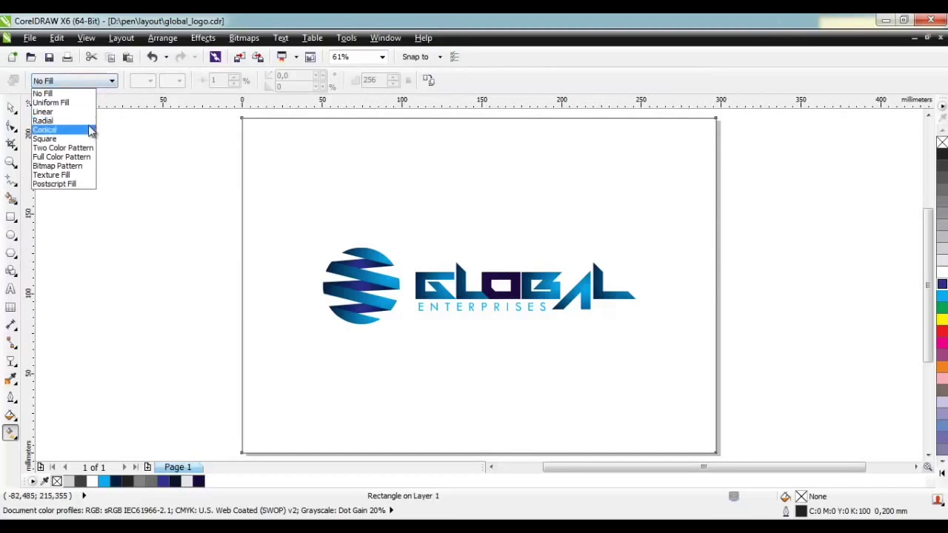
{"action": "left_click", "coordinate": [52, 120]}
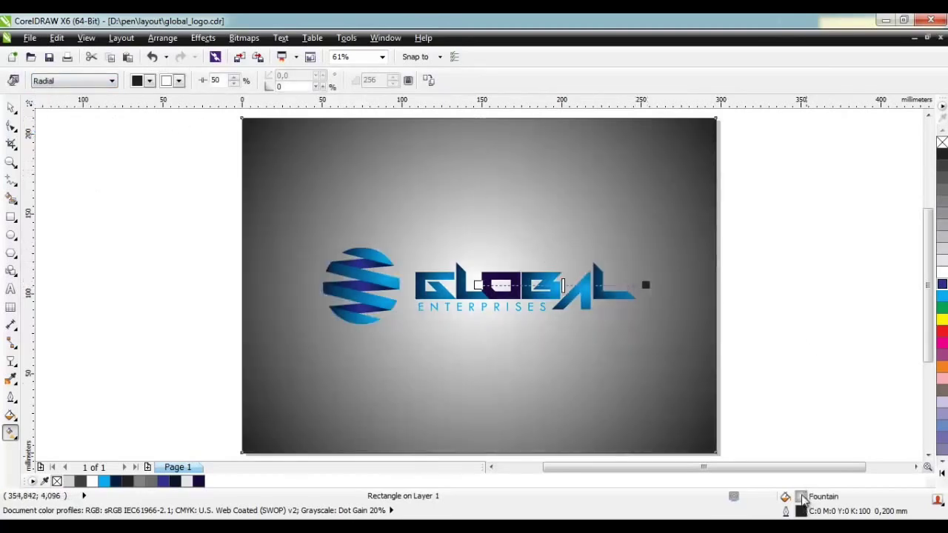
Set the outer colour of the background's radial fill to dark violet and adjust the gradient's midpoint.
{"action": "left_click_drag", "start_coordinate": [926, 400], "coordinate": [644, 285]}
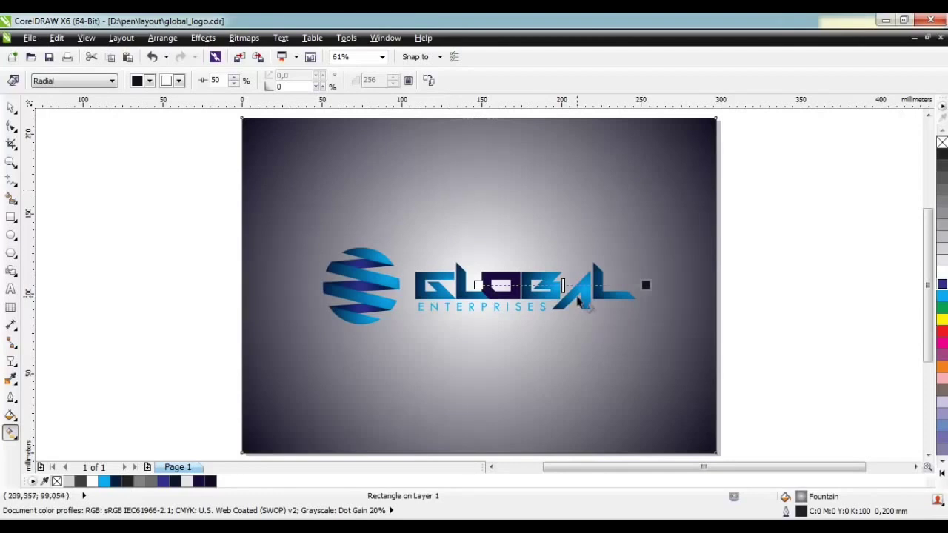
{"action": "key", "text": "space"}
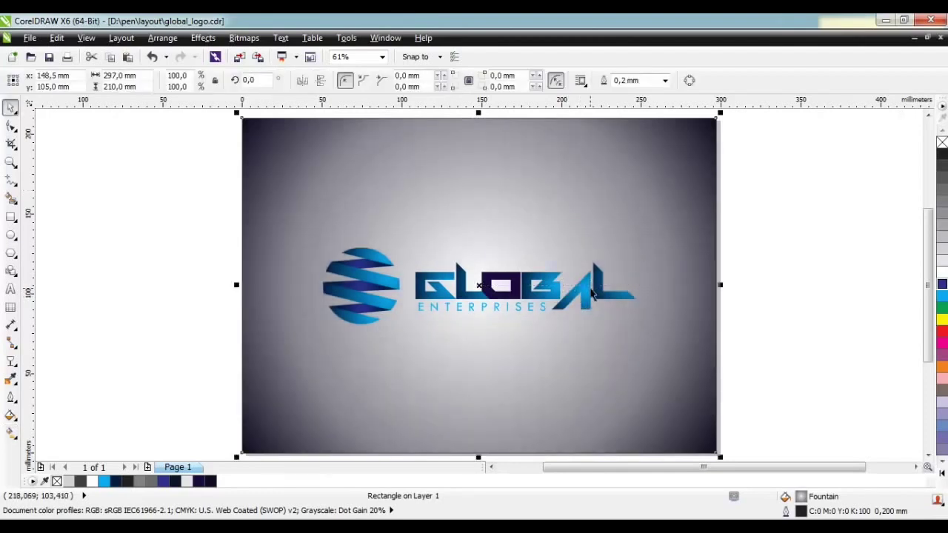
{"action": "left_click", "coordinate": [591, 292]}
{"action": "key", "text": "space"}
{"action": "left_click", "coordinate": [548, 194]}
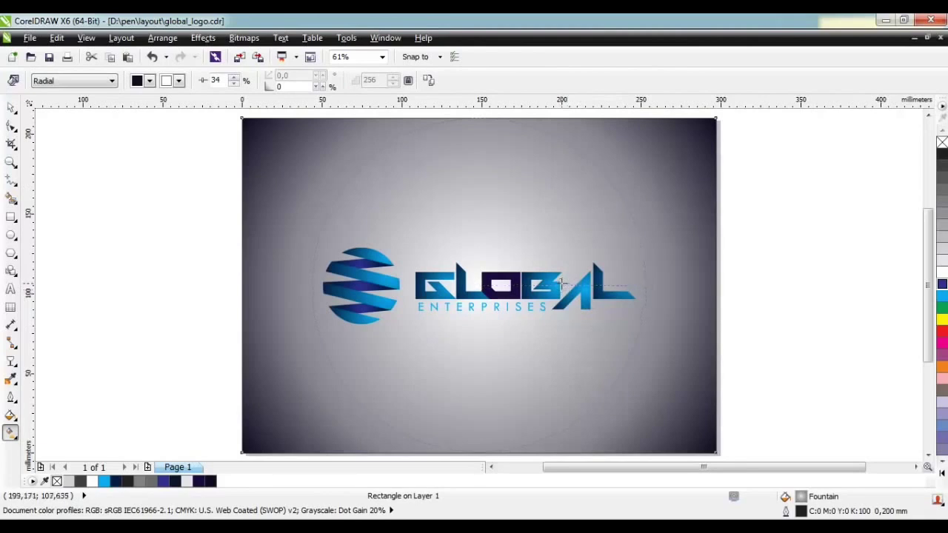
Mirror a copy of the sphere and lettering groups vertically, directly below the originals.
{"action": "key", "text": "space"}
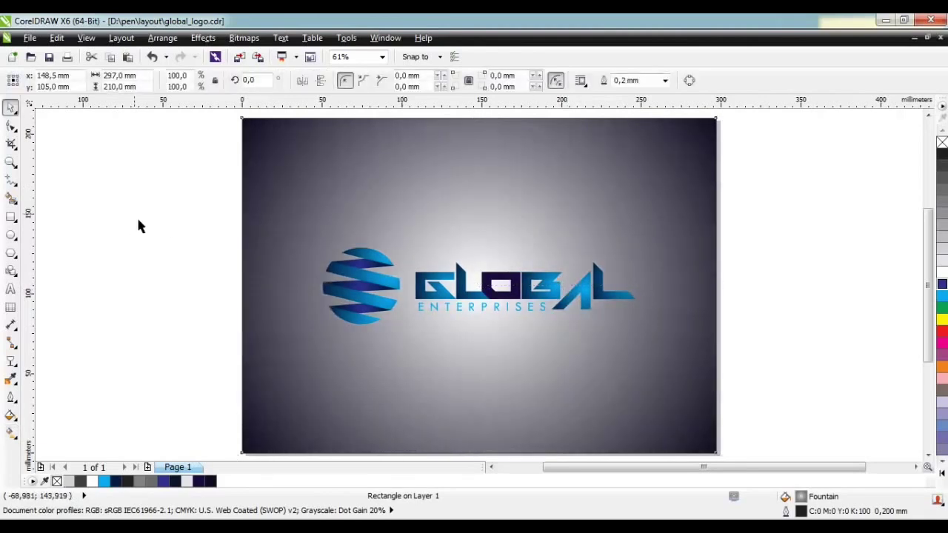
{"action": "left_click_drag", "start_coordinate": [132, 222], "coordinate": [668, 363]}
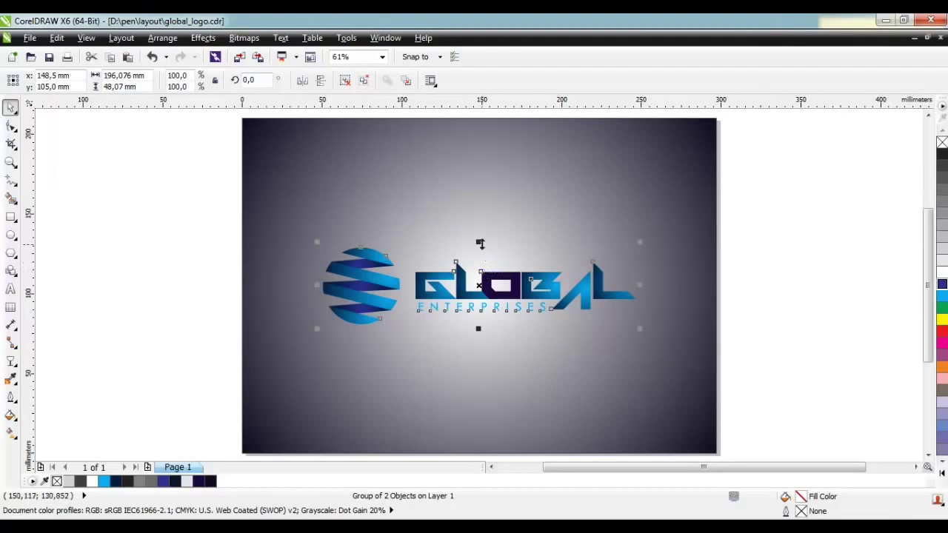
{"action": "left_click_drag", "start_coordinate": [480, 244], "coordinate": [483, 346]}
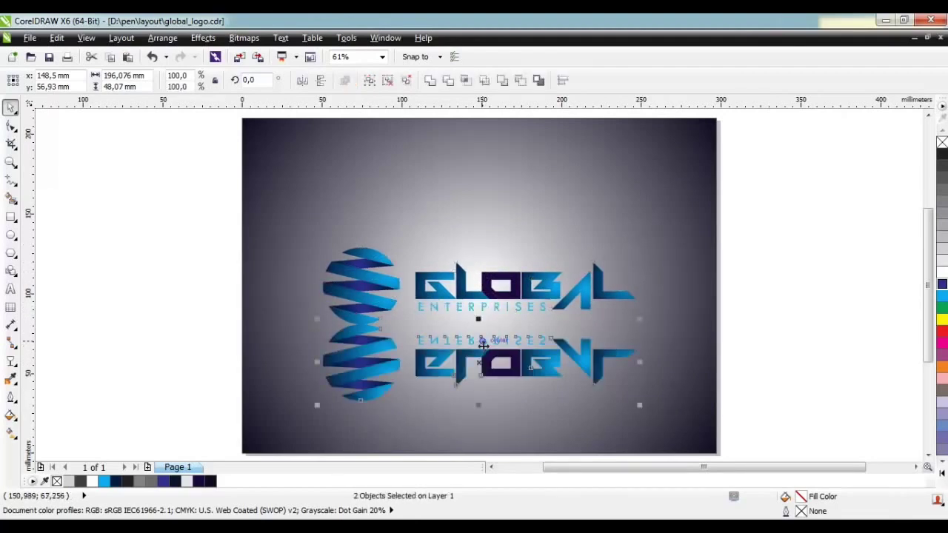
Ungroup the mirrored lettering and the mirrored sphere, welding the parts of each into a single curve.
{"action": "left_click", "coordinate": [765, 416]}
{"action": "left_click_drag", "start_coordinate": [765, 416], "coordinate": [405, 325]}
{"action": "left_click", "coordinate": [345, 80]}
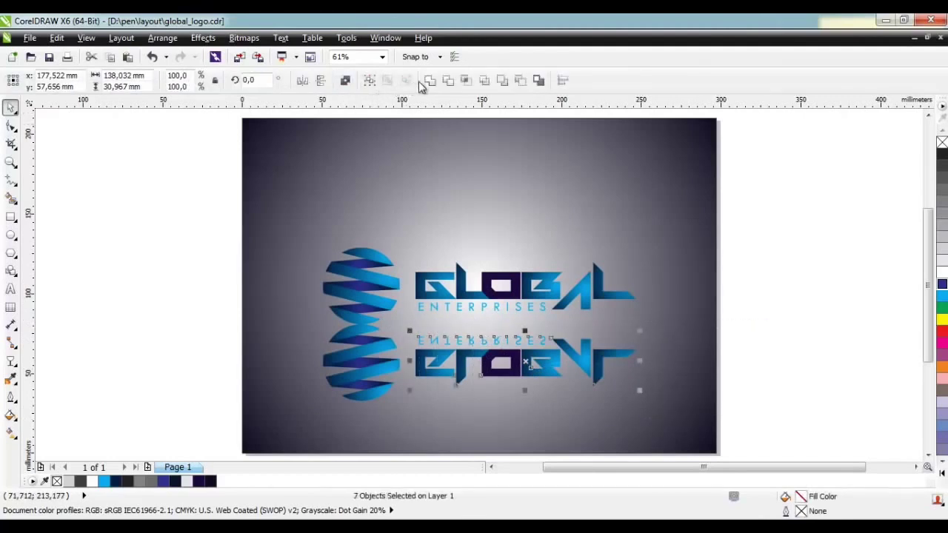
{"action": "left_click", "coordinate": [424, 80]}
{"action": "left_click", "coordinate": [349, 336]}
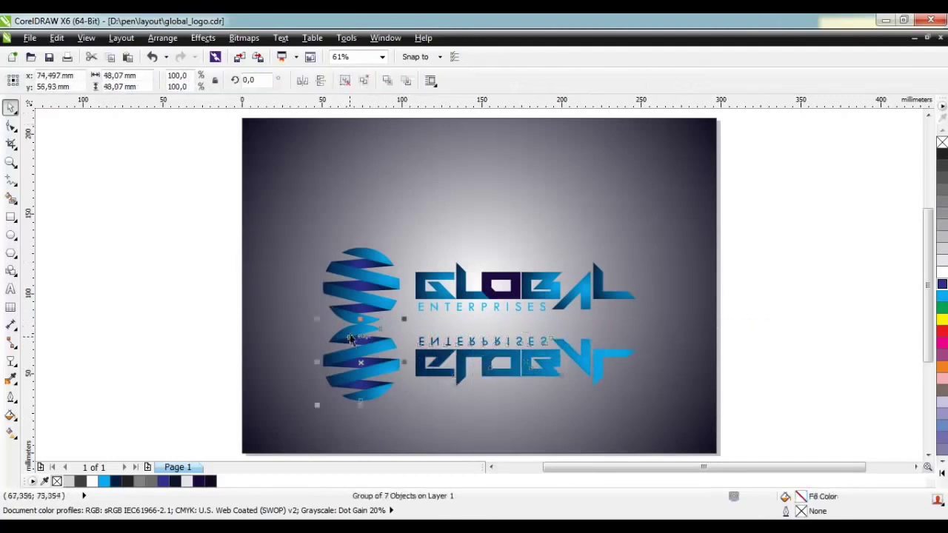
{"action": "left_click", "coordinate": [365, 81]}
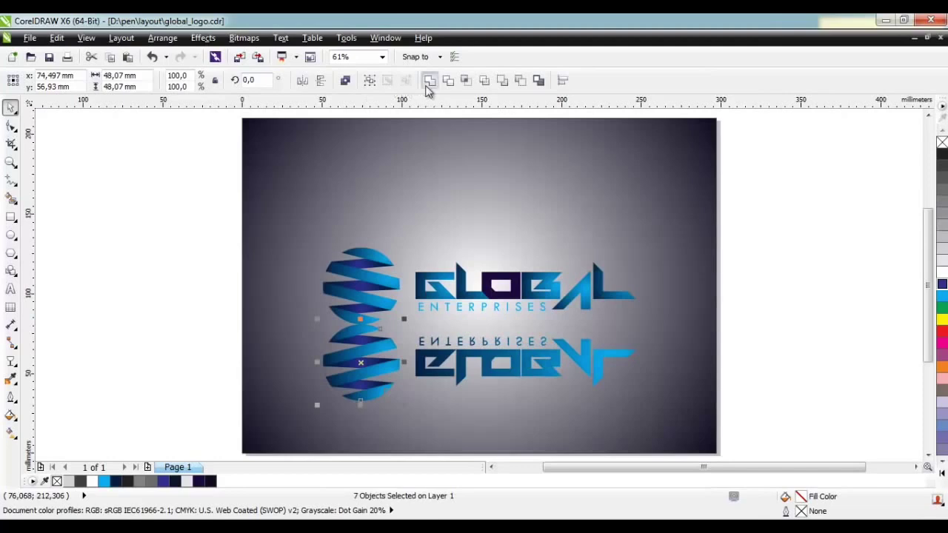
{"action": "left_click", "coordinate": [429, 80]}
Move the mirrored lettering up just beneath ENTERPRISES and fade it out downwards with a linear transparency.
{"action": "left_click", "coordinate": [487, 347]}
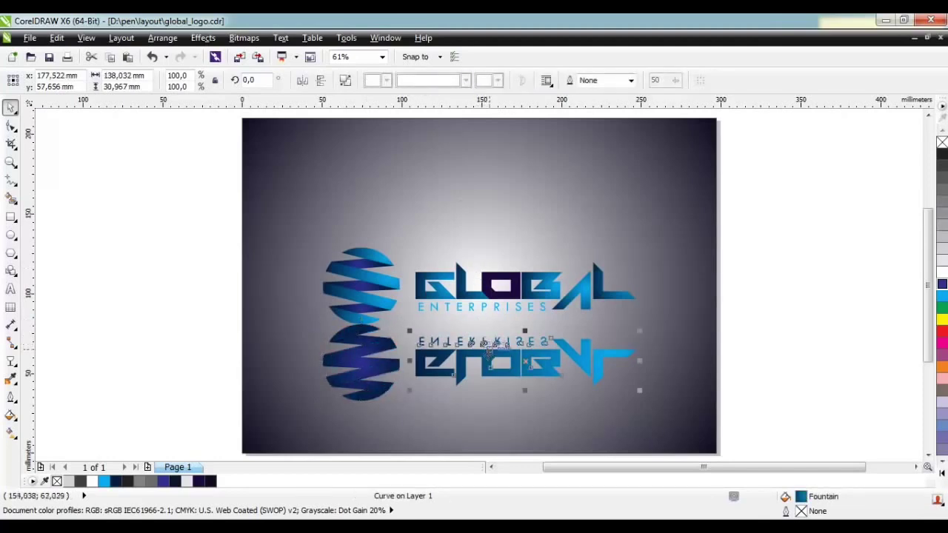
{"action": "left_click_drag", "start_coordinate": [490, 353], "coordinate": [490, 322]}
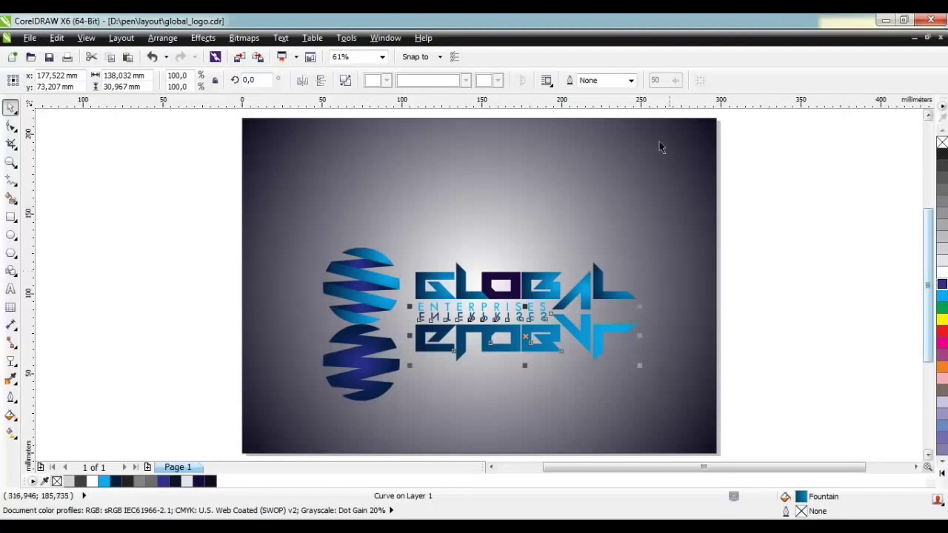
{"action": "left_click", "coordinate": [11, 360]}
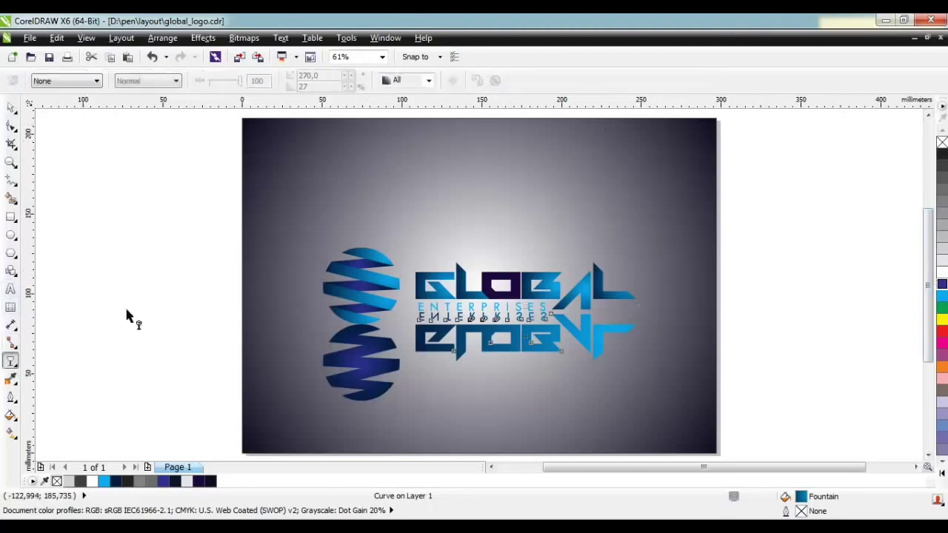
{"action": "left_click_drag", "start_coordinate": [523, 215], "coordinate": [524, 351]}
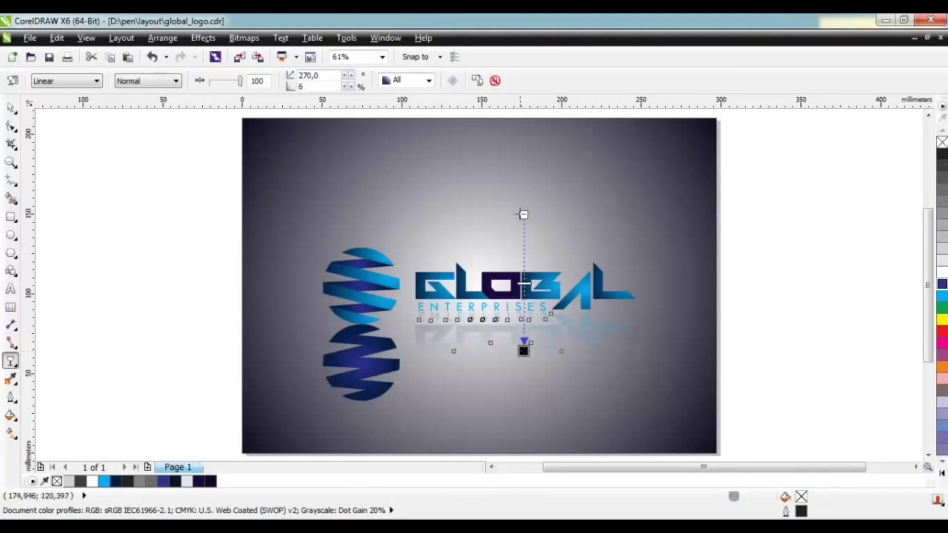
{"action": "left_click_drag", "start_coordinate": [524, 214], "coordinate": [524, 242]}
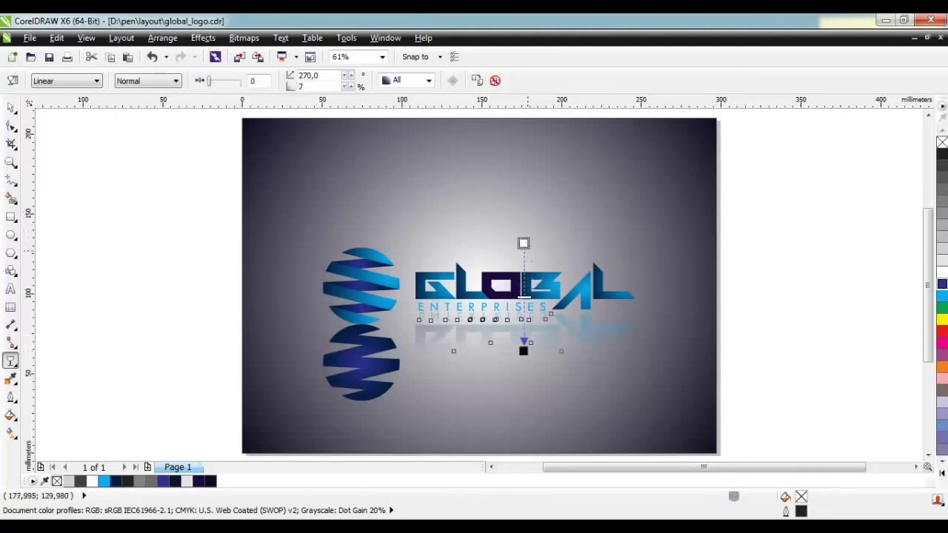
Try a white fill on the lettering's reflection and undo it.
{"action": "key", "text": "space"}
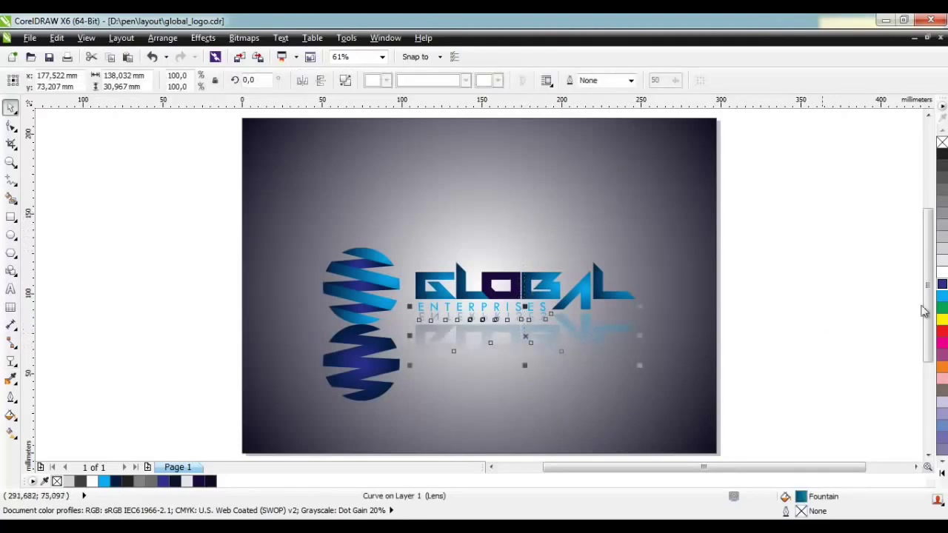
{"action": "left_click", "coordinate": [820, 311]}
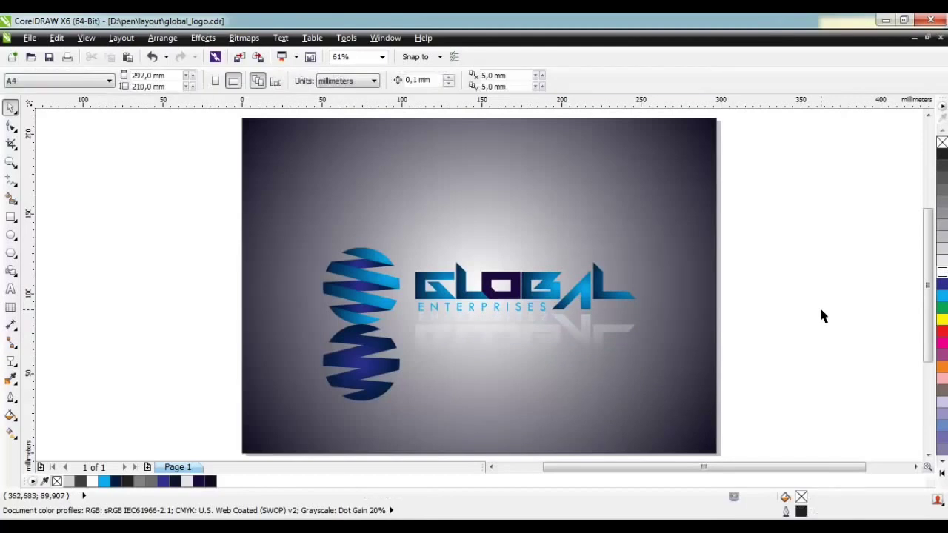
{"action": "key", "text": "ctrl+z"}
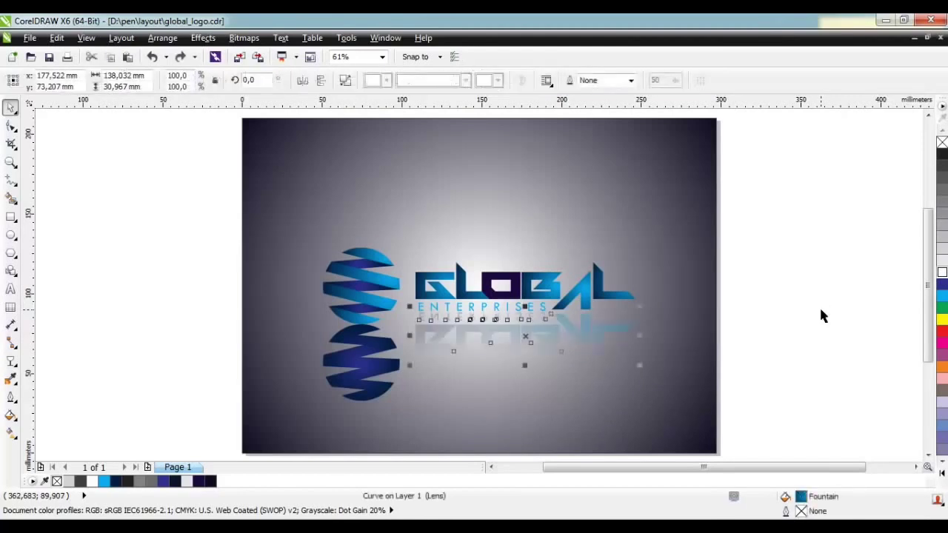
Move the start of the lettering reflection's transparency further up to make the fade fainter.
{"action": "left_click", "coordinate": [11, 361]}
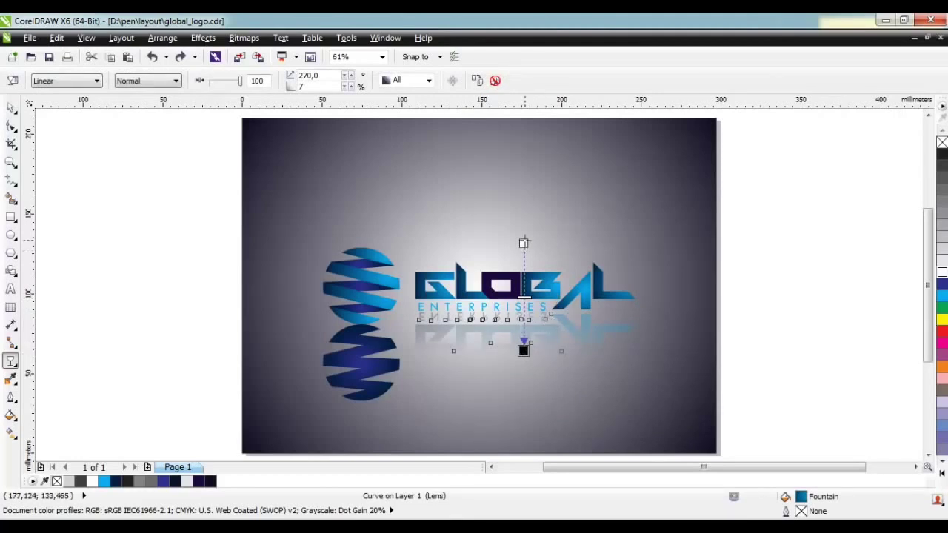
{"action": "left_click_drag", "start_coordinate": [522, 242], "coordinate": [525, 201]}
Fade out the mirrored sphere downwards with a linear transparency so it matches the lettering's reflection.
{"action": "left_click", "coordinate": [357, 356]}
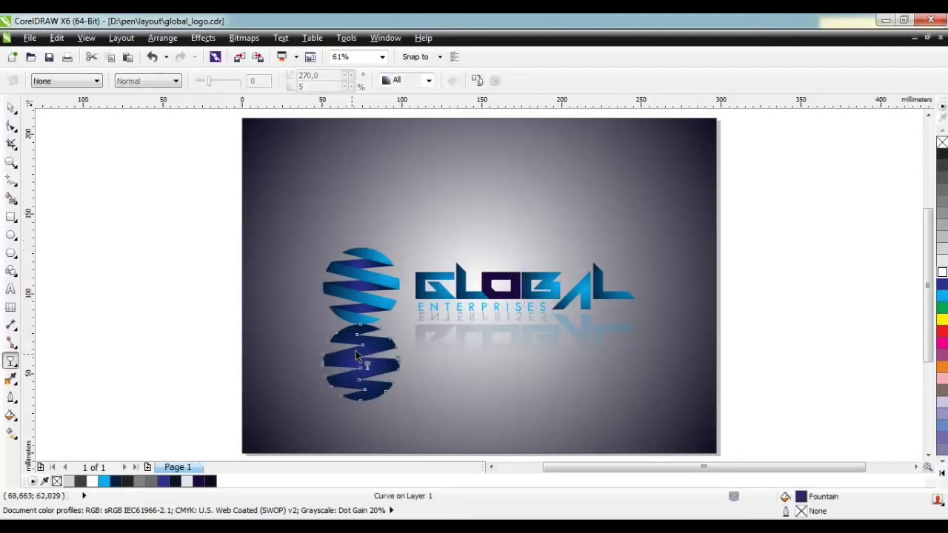
{"action": "left_click_drag", "start_coordinate": [357, 230], "coordinate": [359, 369]}
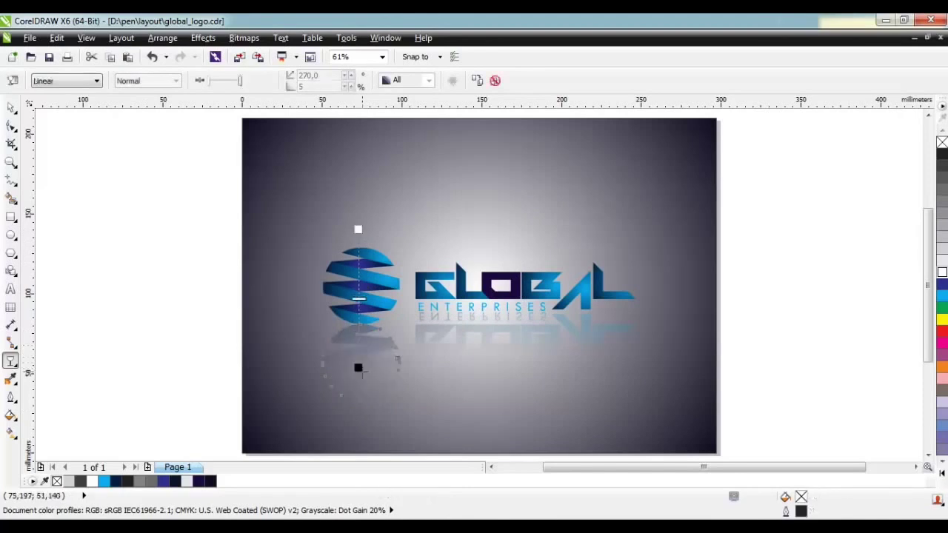
{"action": "key", "text": "space"}
Change the outer colour of the background rectangle's radial fill to a light turquoise shade.
{"action": "left_click", "coordinate": [526, 205]}
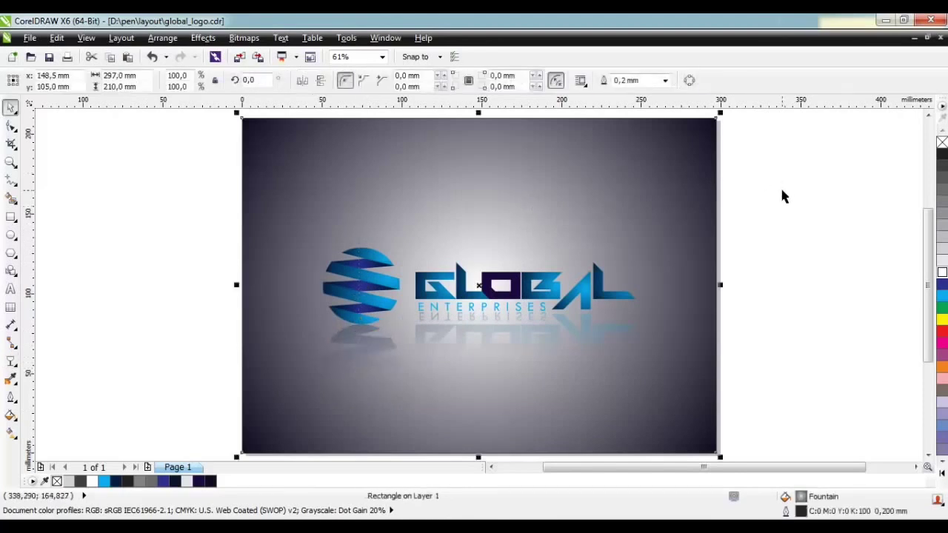
{"action": "key", "text": "g"}
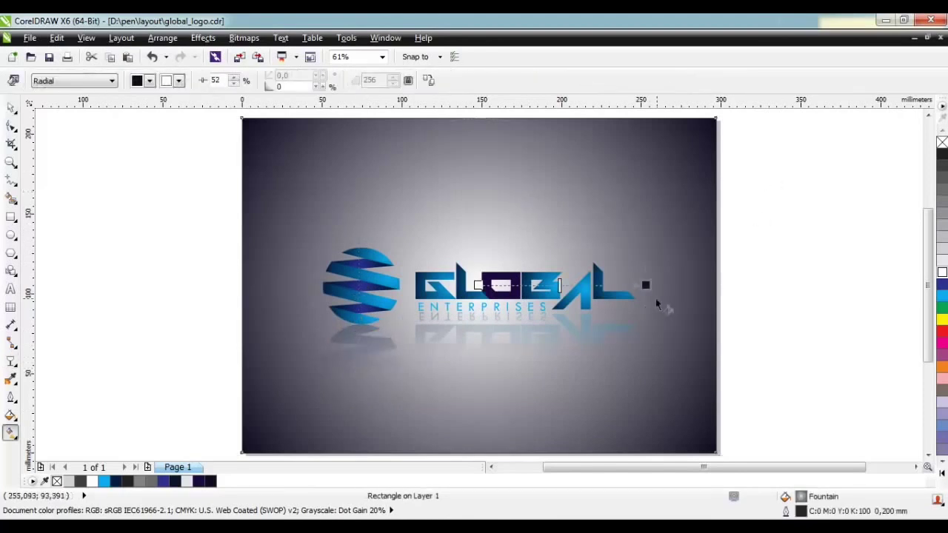
{"action": "left_click", "coordinate": [942, 296]}
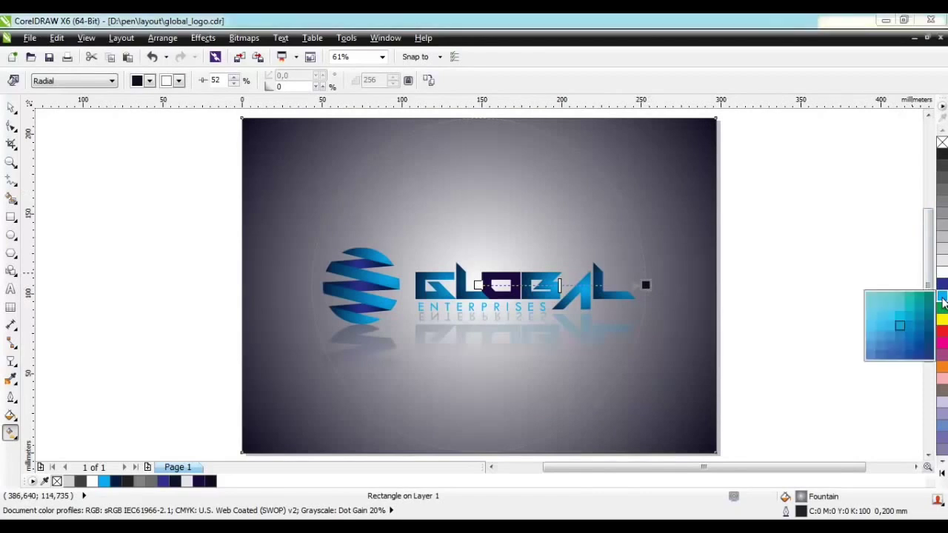
{"action": "left_click_drag", "start_coordinate": [939, 300], "coordinate": [870, 299]}
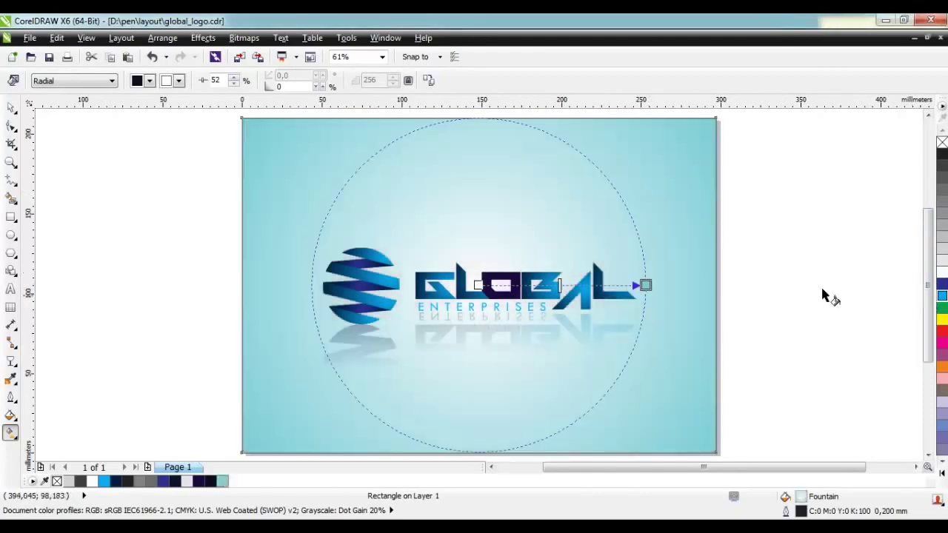
Remove the outline from the background rectangle.
{"action": "key", "text": "space"}
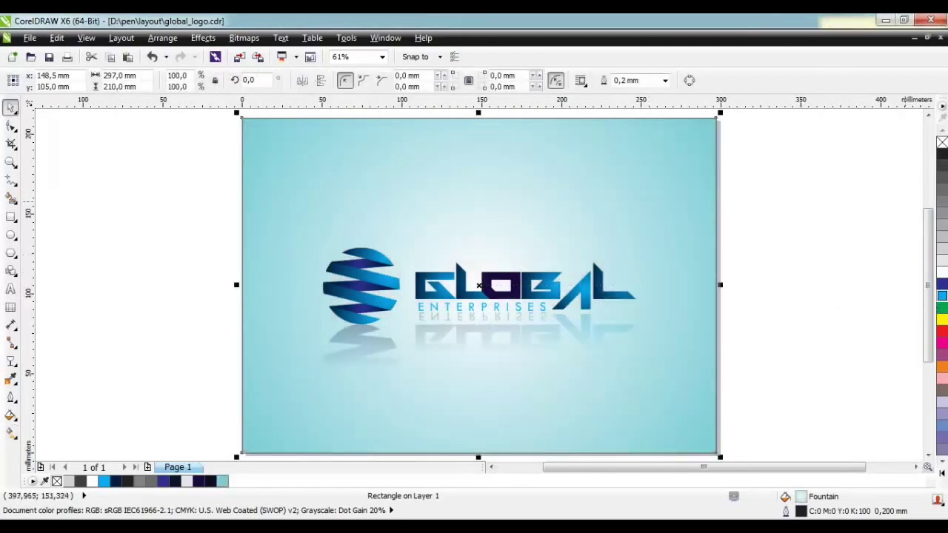
{"action": "right_click", "coordinate": [942, 142]}
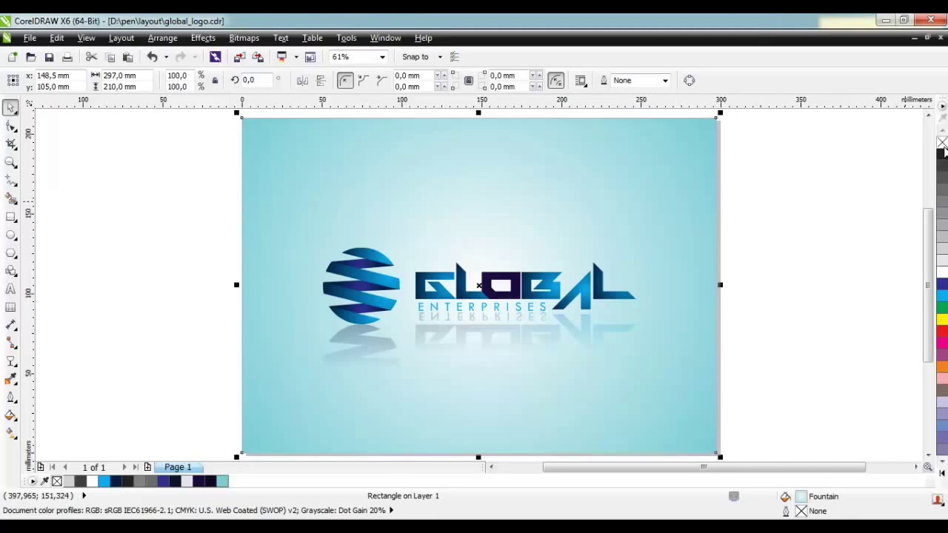
{"action": "left_click", "coordinate": [797, 170]}
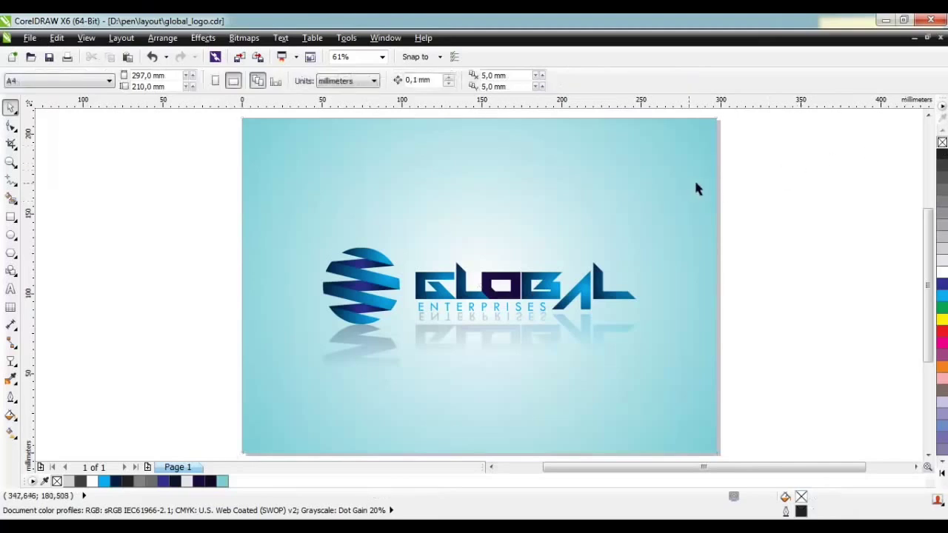
Group the logo with its reflections, centre the group on the page and shift it down so the visible artwork looks vertically balanced.
{"action": "left_click", "coordinate": [685, 296]}
{"action": "left_click_drag", "start_coordinate": [126, 221], "coordinate": [752, 420]}
{"action": "key", "text": "ctrl+g"}
{"action": "key", "text": "p"}
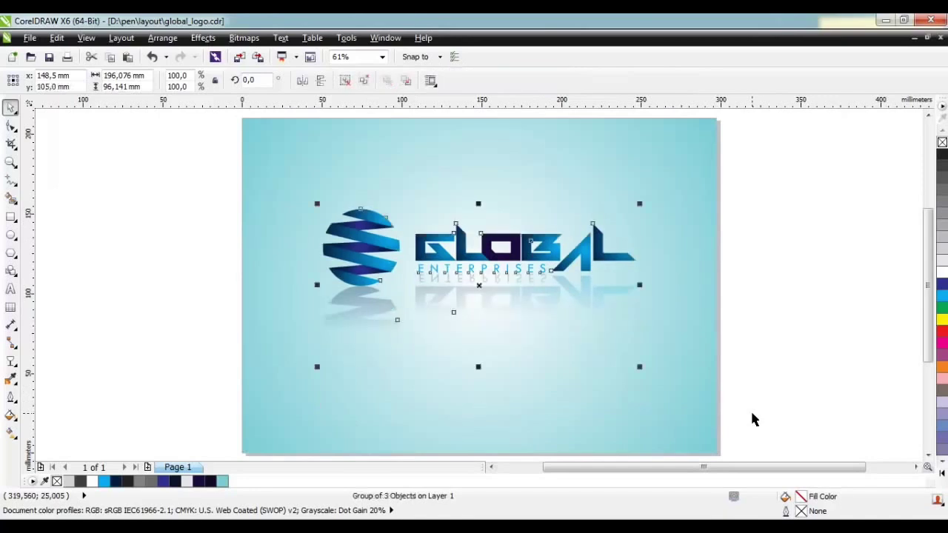
{"action": "left_click_drag", "start_coordinate": [517, 259], "coordinate": [528, 294]}
Set the outer colour of the background's radial fill to a dark blue shade of cyan.
{"action": "left_click", "coordinate": [701, 318]}
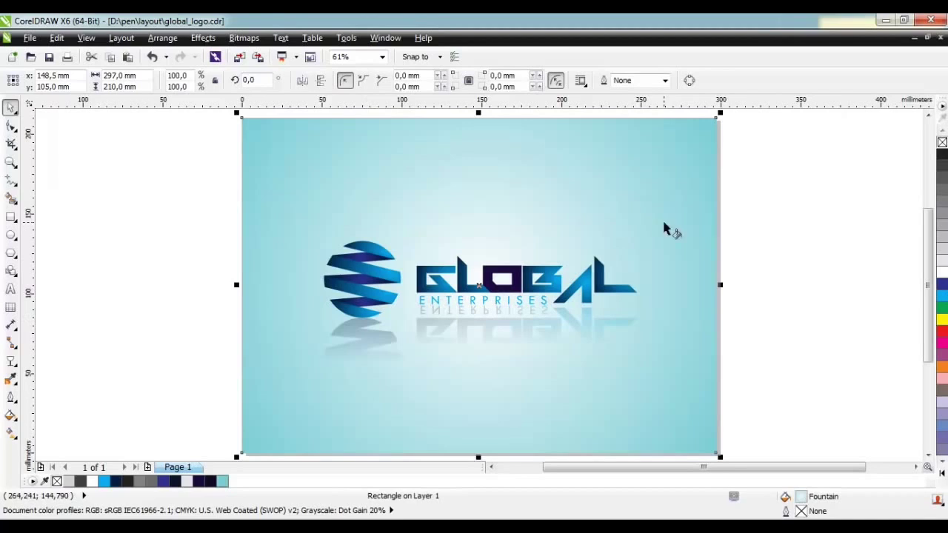
{"action": "key", "text": "g"}
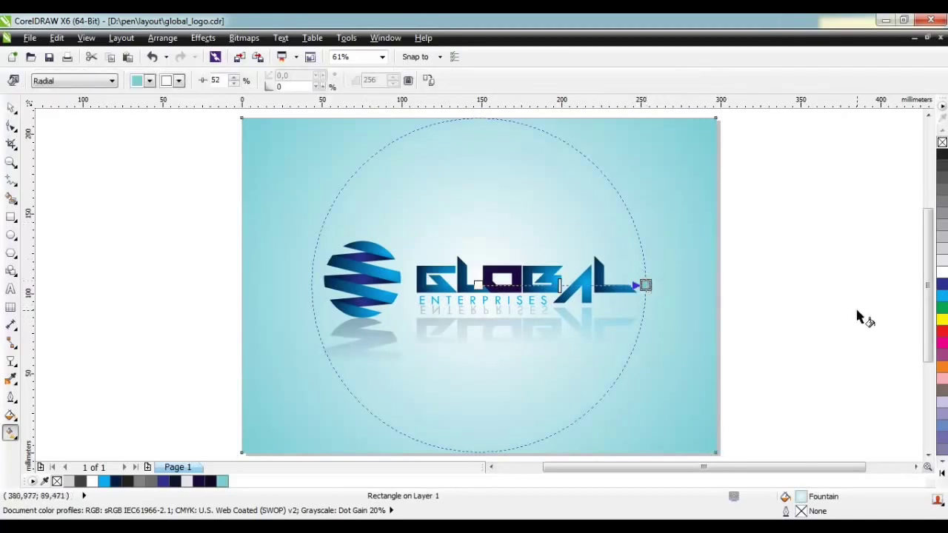
{"action": "left_click_drag", "start_coordinate": [938, 301], "coordinate": [926, 356]}
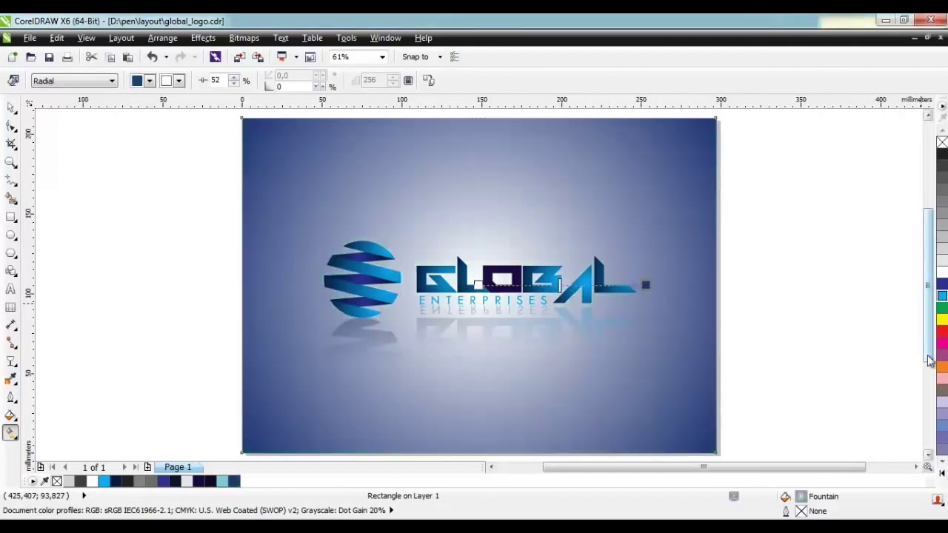
{"action": "key", "text": "space"}
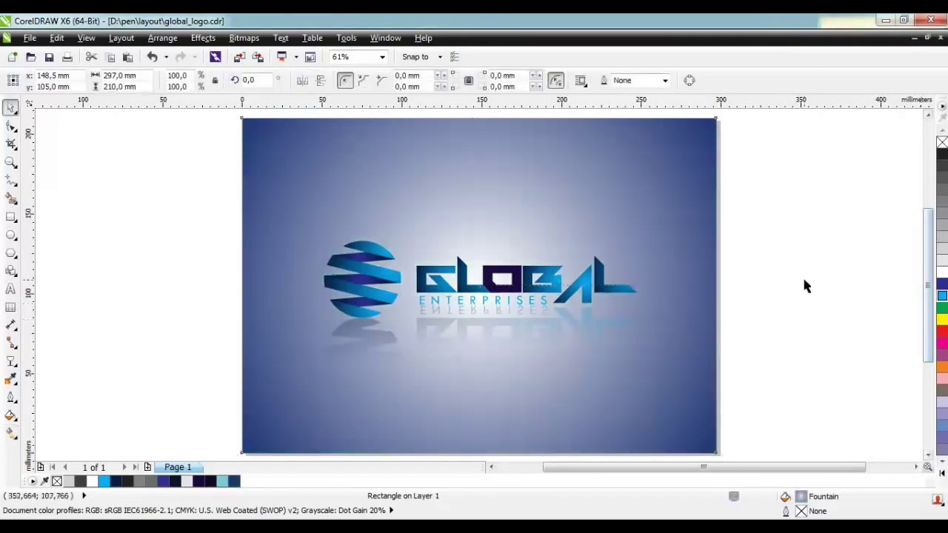
{"action": "left_click", "coordinate": [803, 281]}
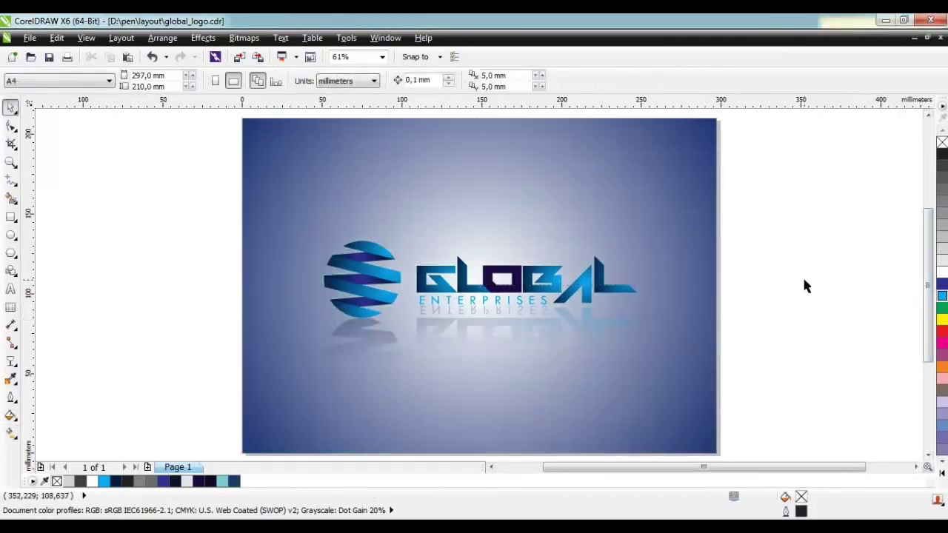